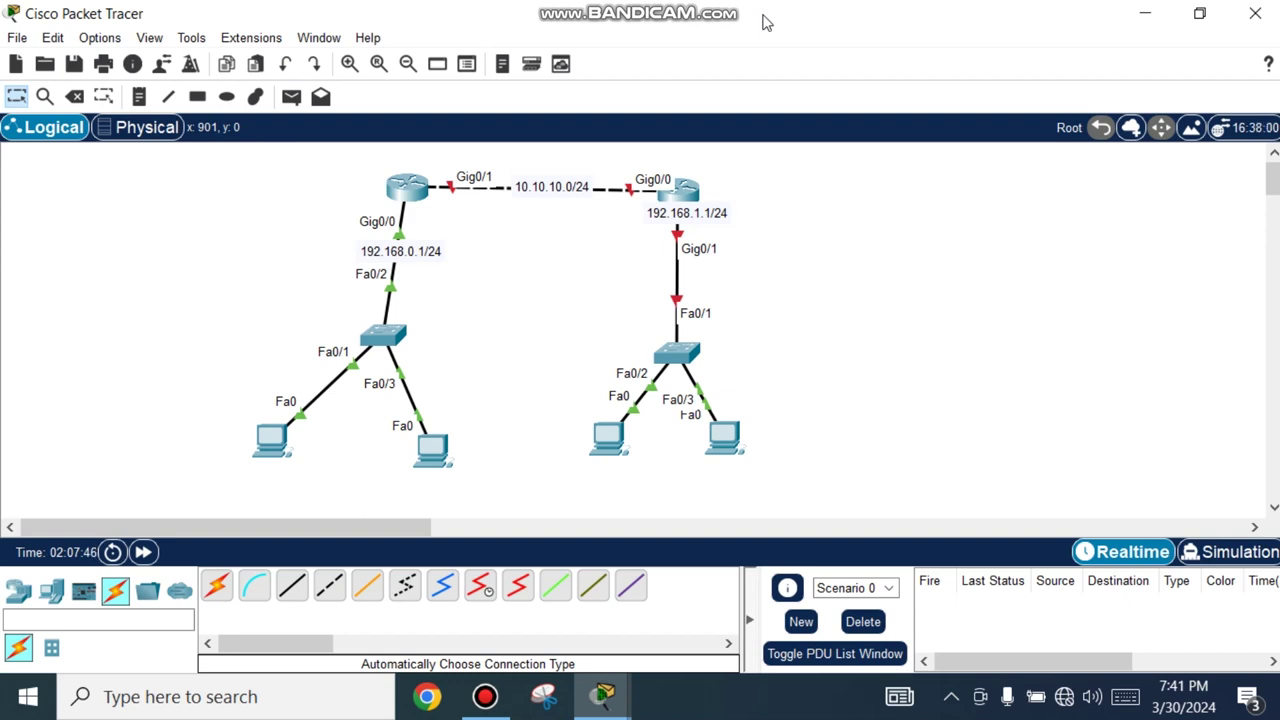
# Open Router1's CLI and decline the initial configuration dialog with 'no'.
pyautogui.click(680, 200)
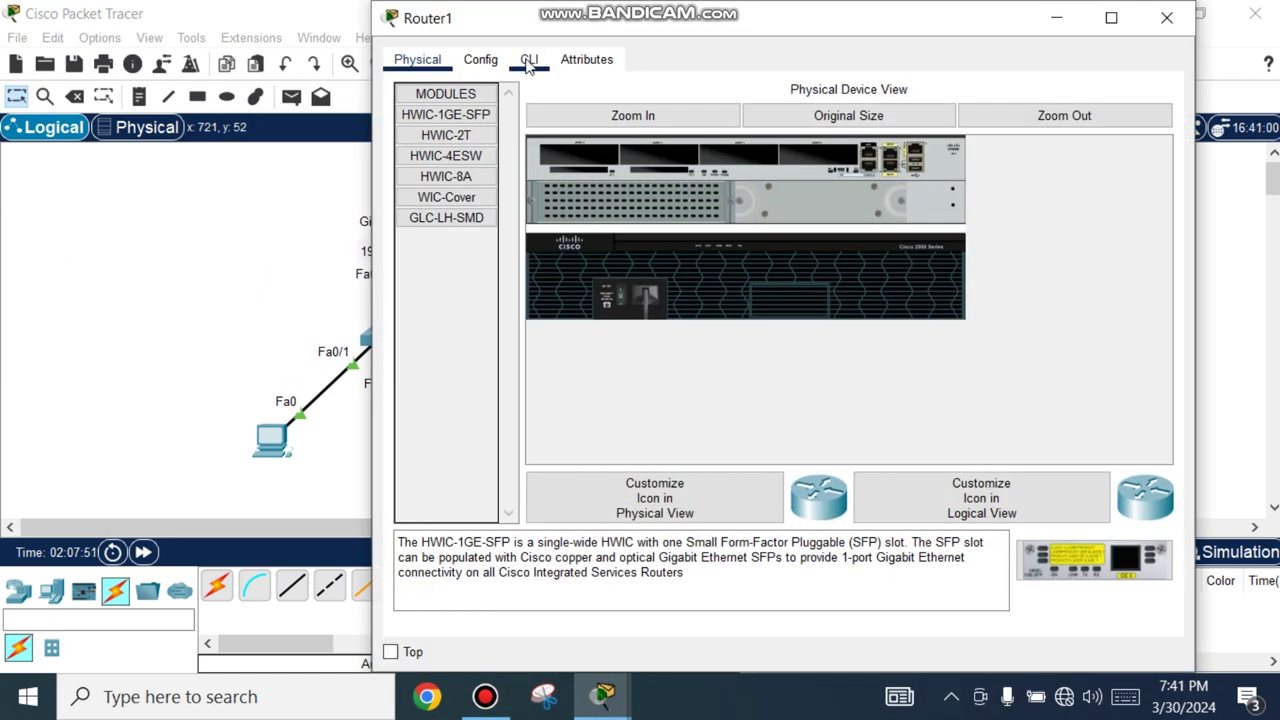
pyautogui.click(528, 60)
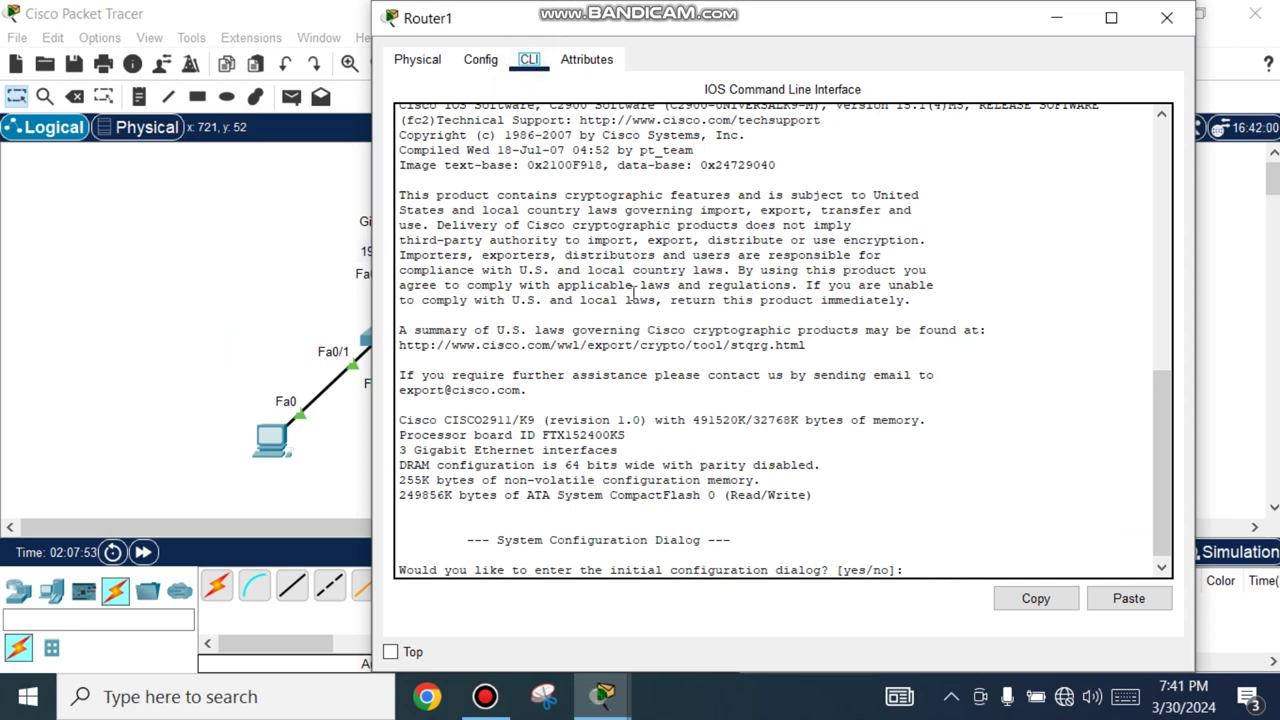
pyautogui.click(930, 565)
pyautogui.write('no')
pyautogui.press('Return')
pyautogui.press('Return')
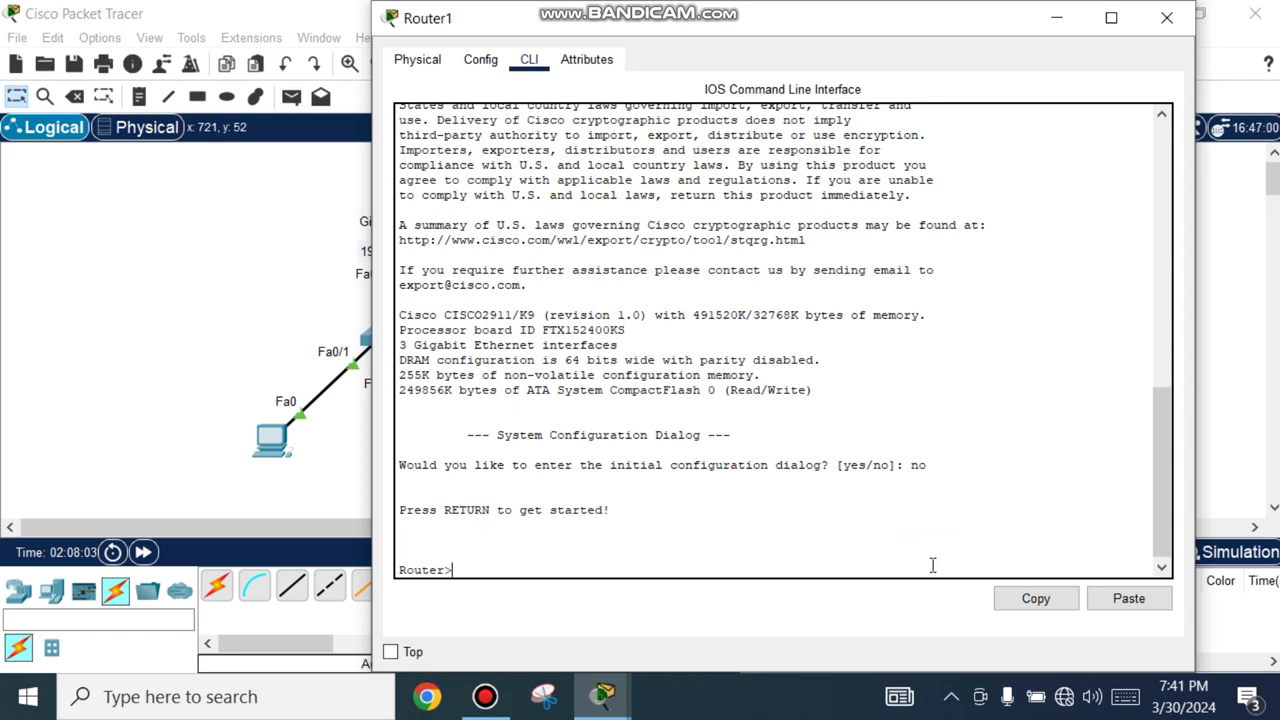
# Enter privileged mode with 'en', then global configuration mode with 'conf t'.
pyautogui.write('en')
pyautogui.press('Return')
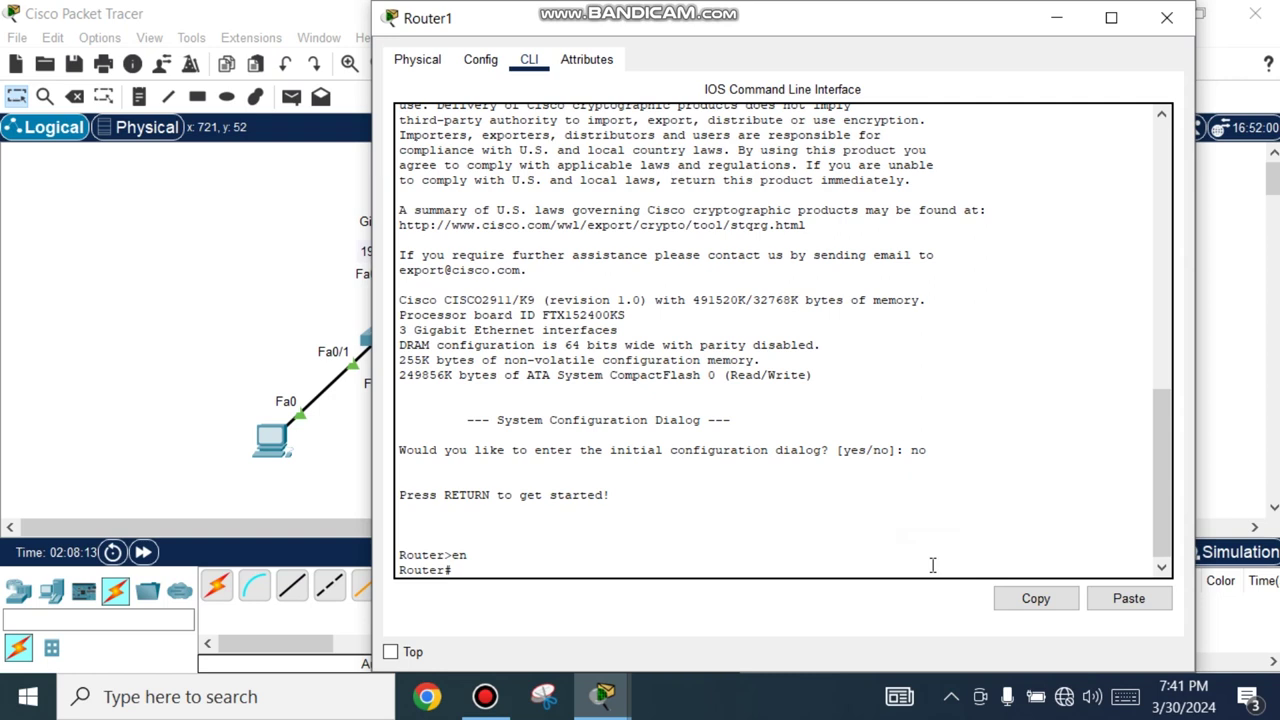
pyautogui.write('co')
pyautogui.press('BackSpace')
pyautogui.write('nf t')
pyautogui.press('Return')
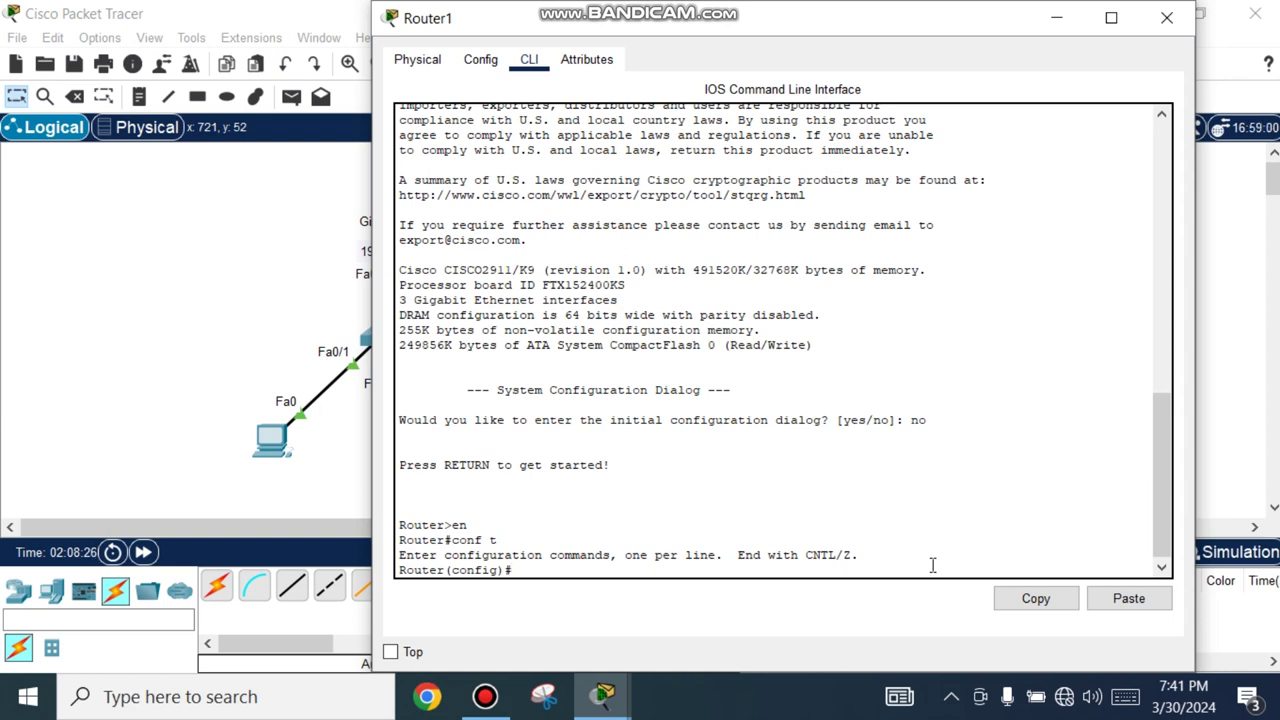
# Resize and reposition the Router1 window, and enter interface GigabitEthernet0/0 with 'int g 0/0'.
pyautogui.write('int g')
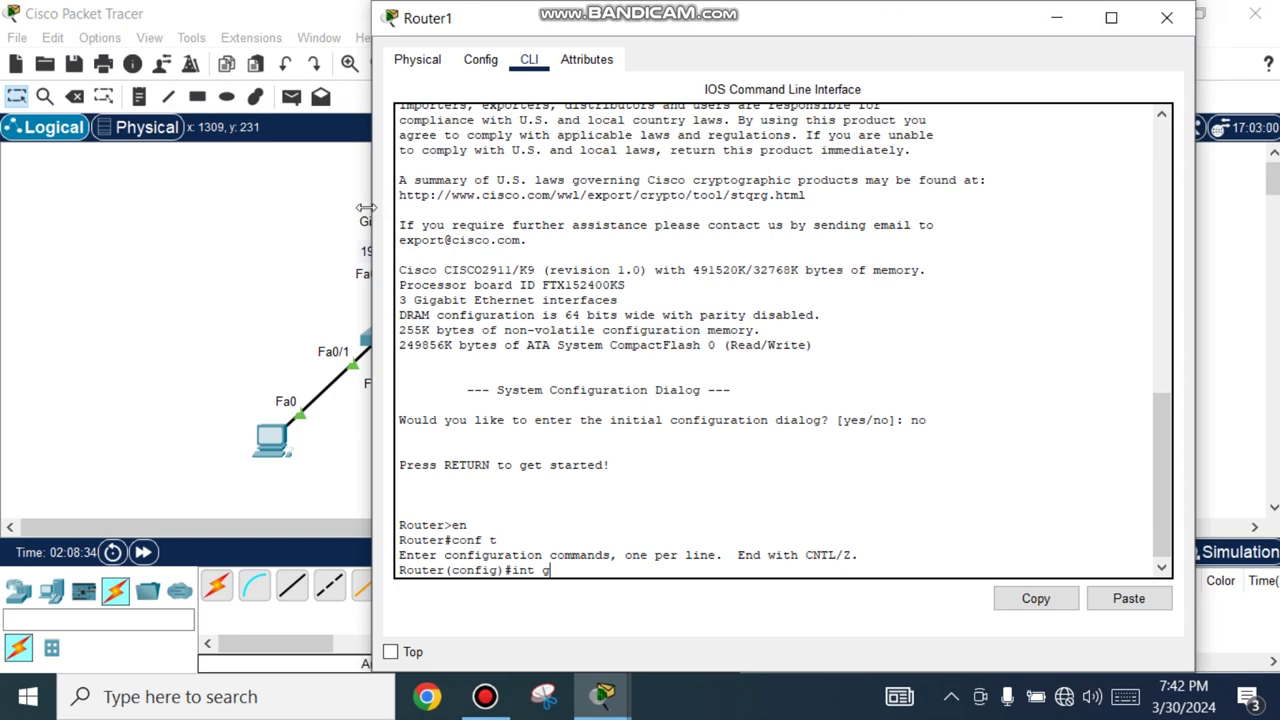
pyautogui.moveTo(371, 213); pyautogui.dragTo(816, 233)
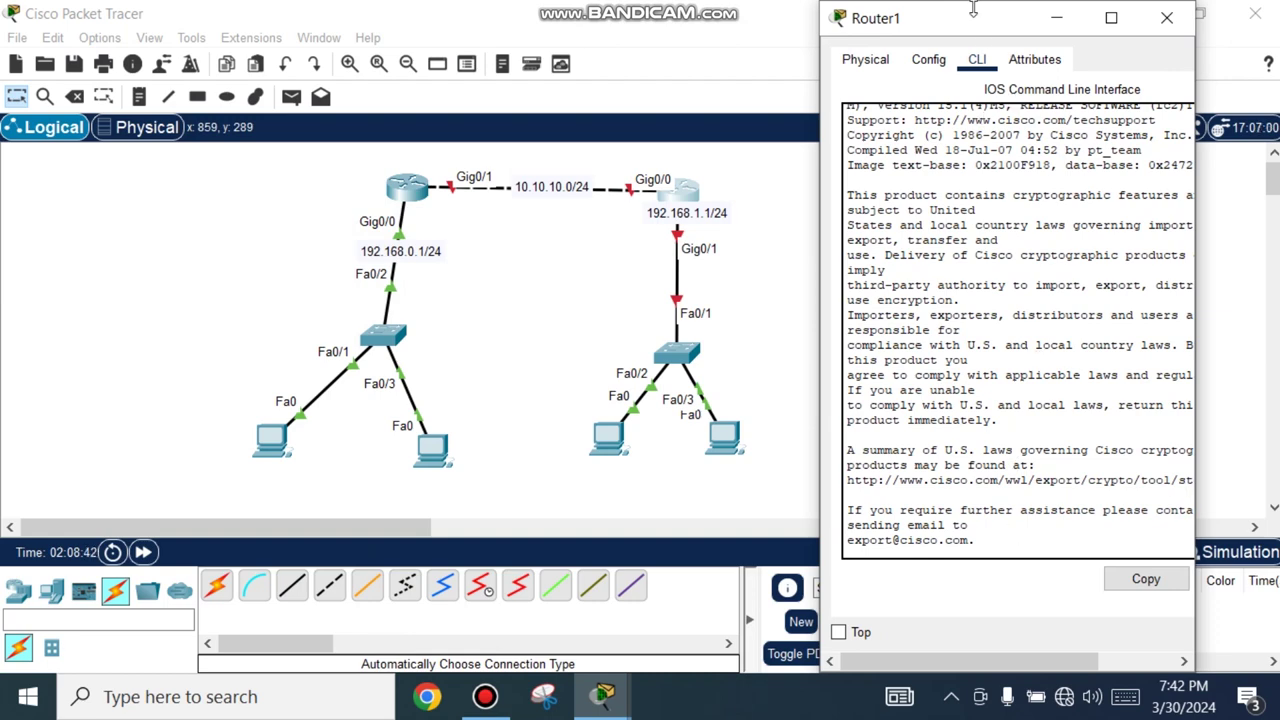
pyautogui.moveTo(973, 10); pyautogui.dragTo(831, 61)
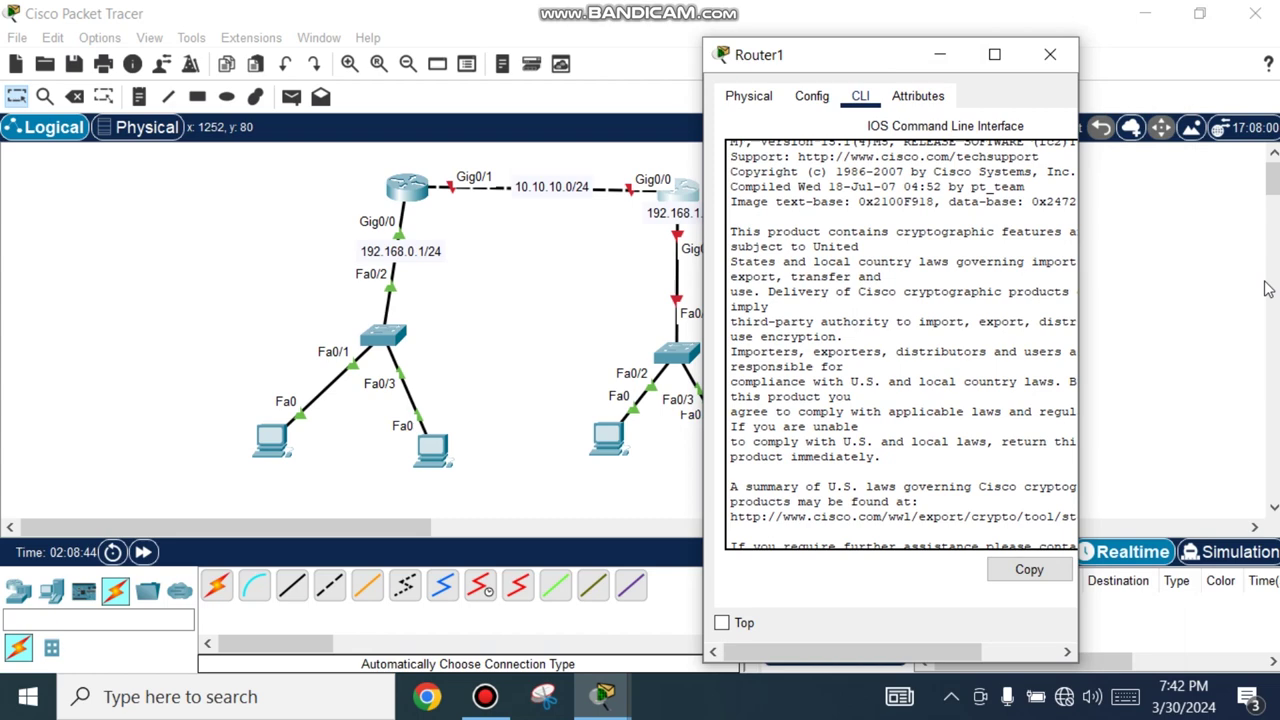
pyautogui.moveTo(1079, 322); pyautogui.dragTo(1230, 330)
pyautogui.moveTo(1198, 440); pyautogui.dragTo(1196, 563)
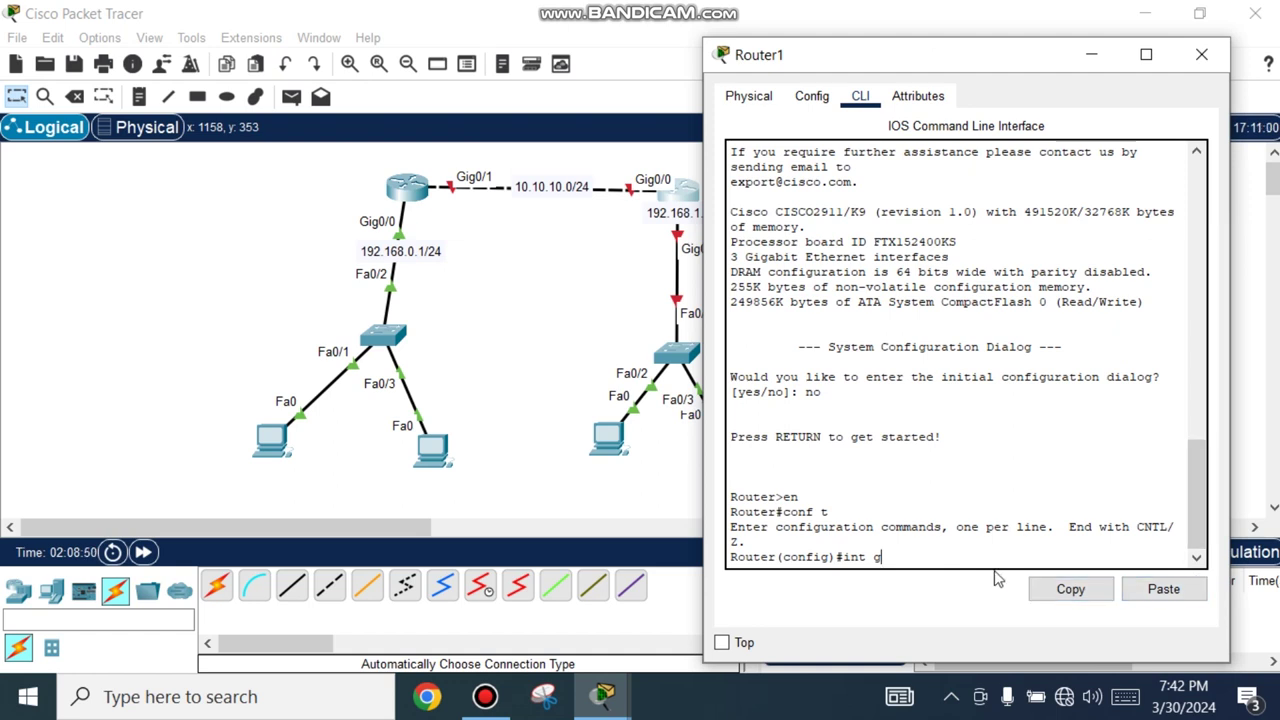
pyautogui.click(935, 557)
pyautogui.write('0/0')
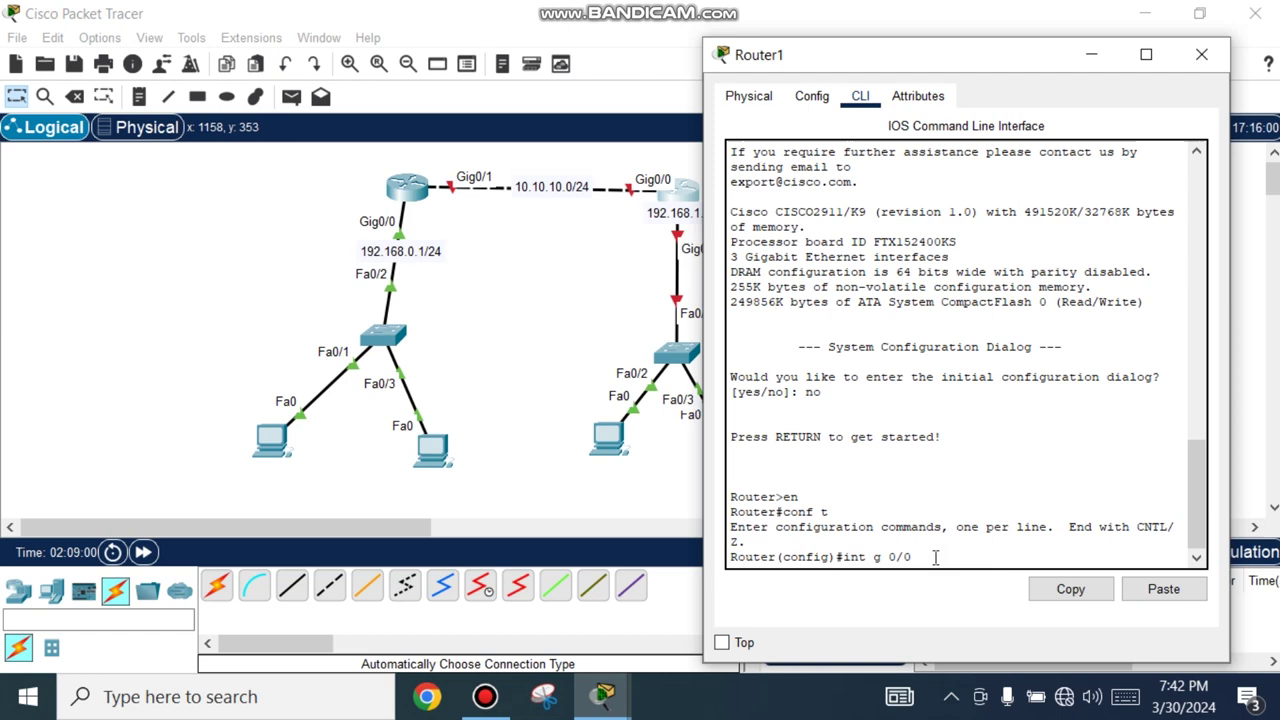
pyautogui.press('Return')
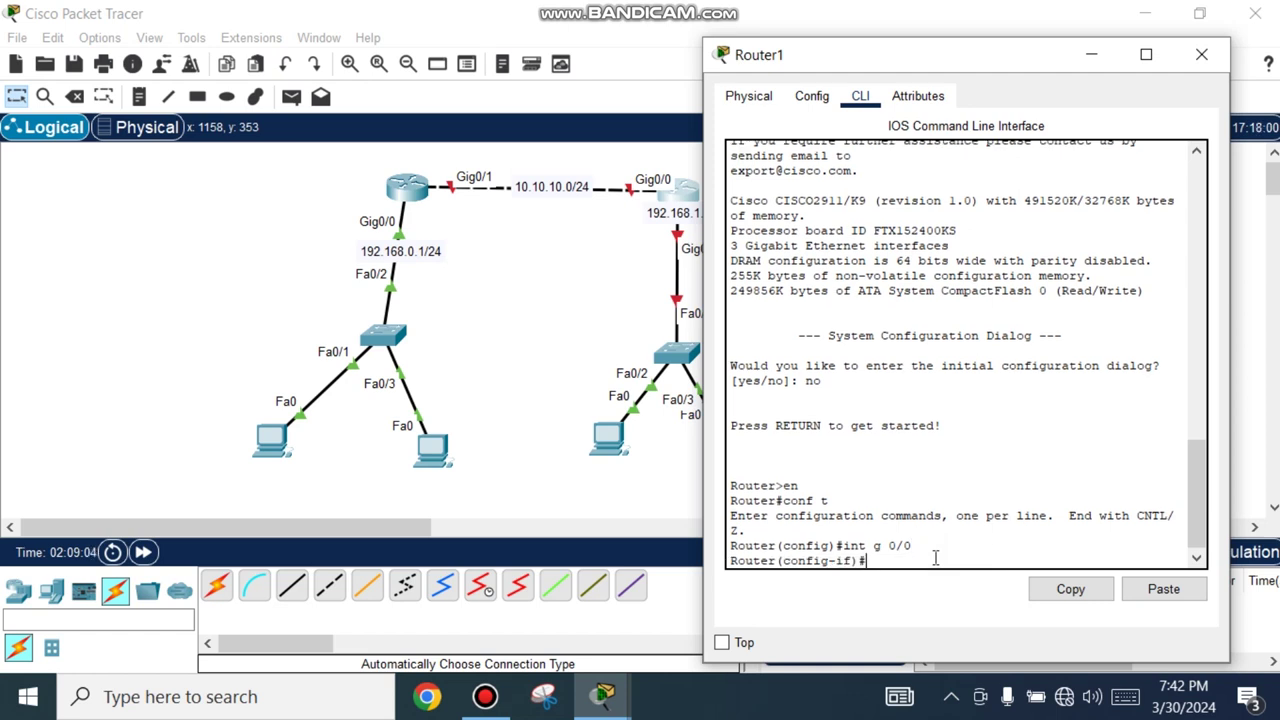
# Assign IP address 10.10.10.2 with mask 255.255.255.0 to GigabitEthernet0/0.
pyautogui.write('p ad')
pyautogui.press('Tab')
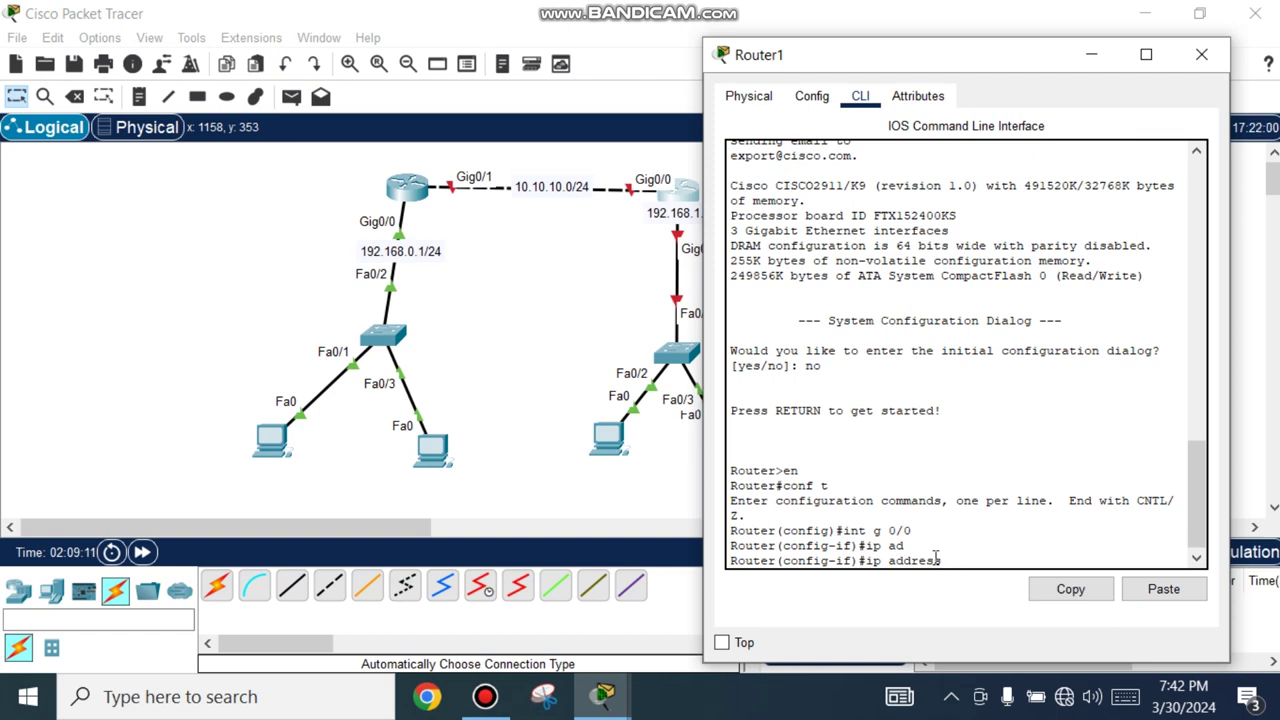
pyautogui.write('10.1')
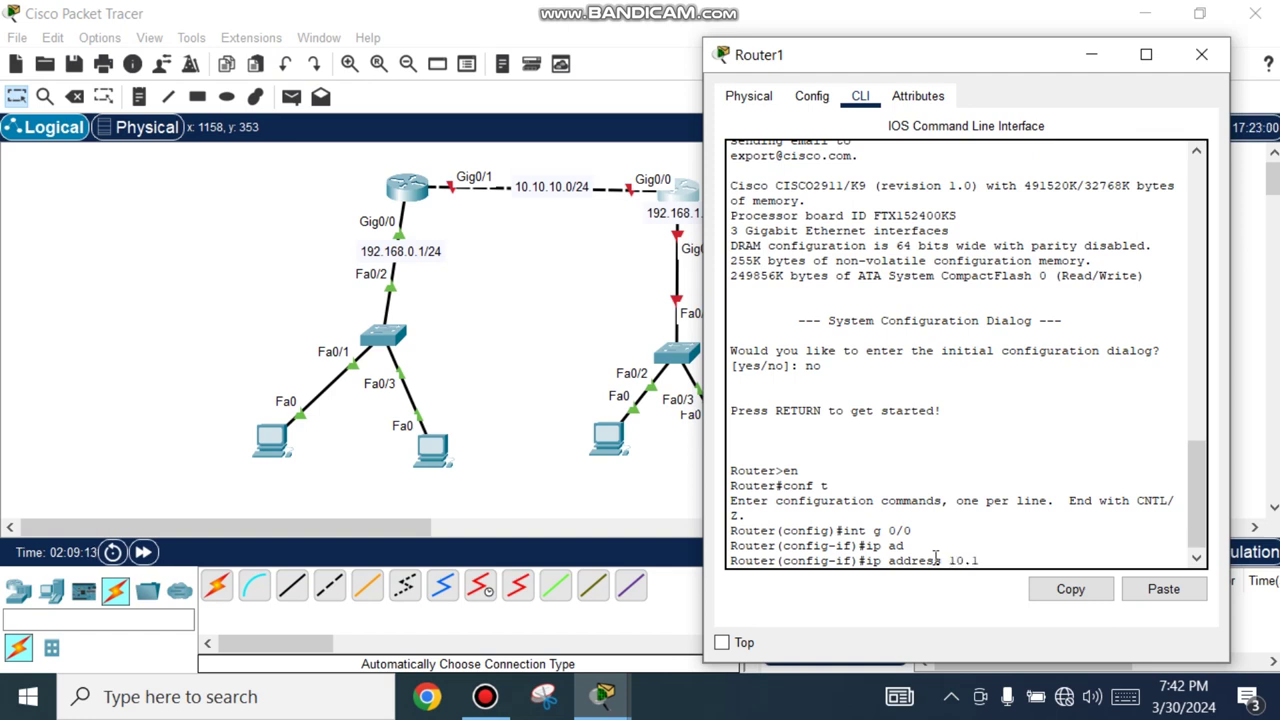
pyautogui.write('0.10.2 255.255.25')
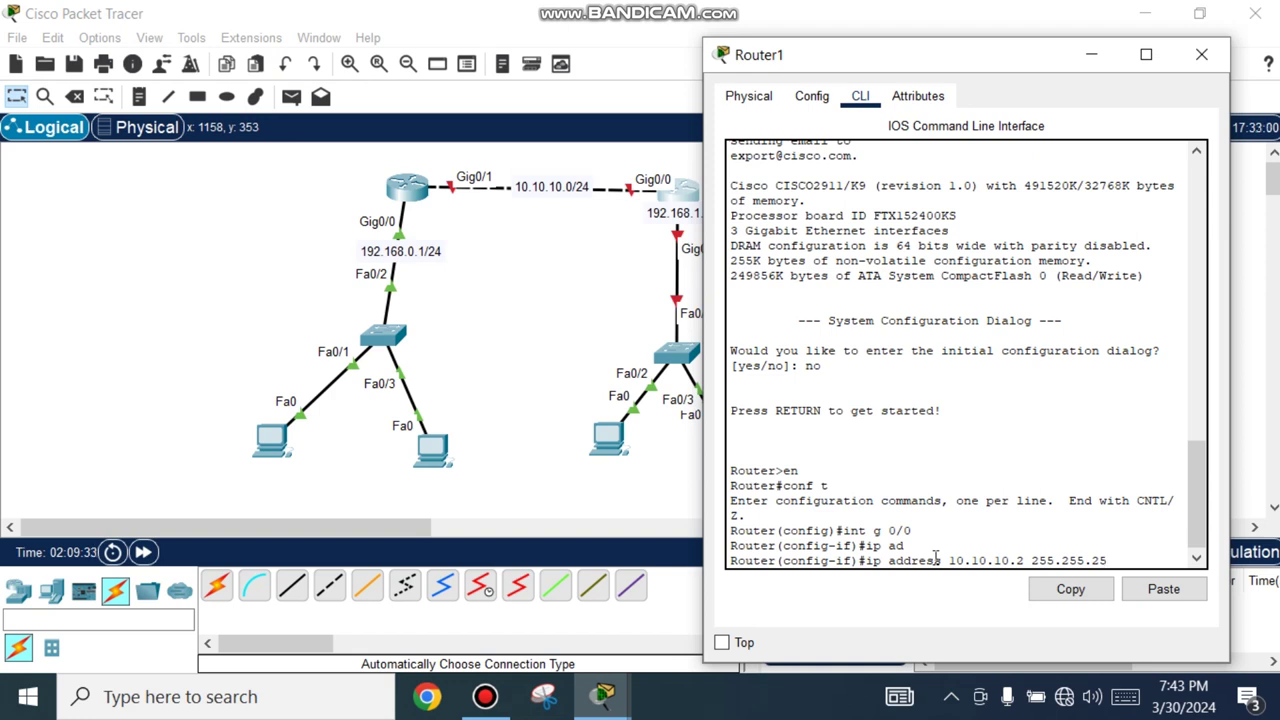
pyautogui.write('.5.0')
pyautogui.press('Return')
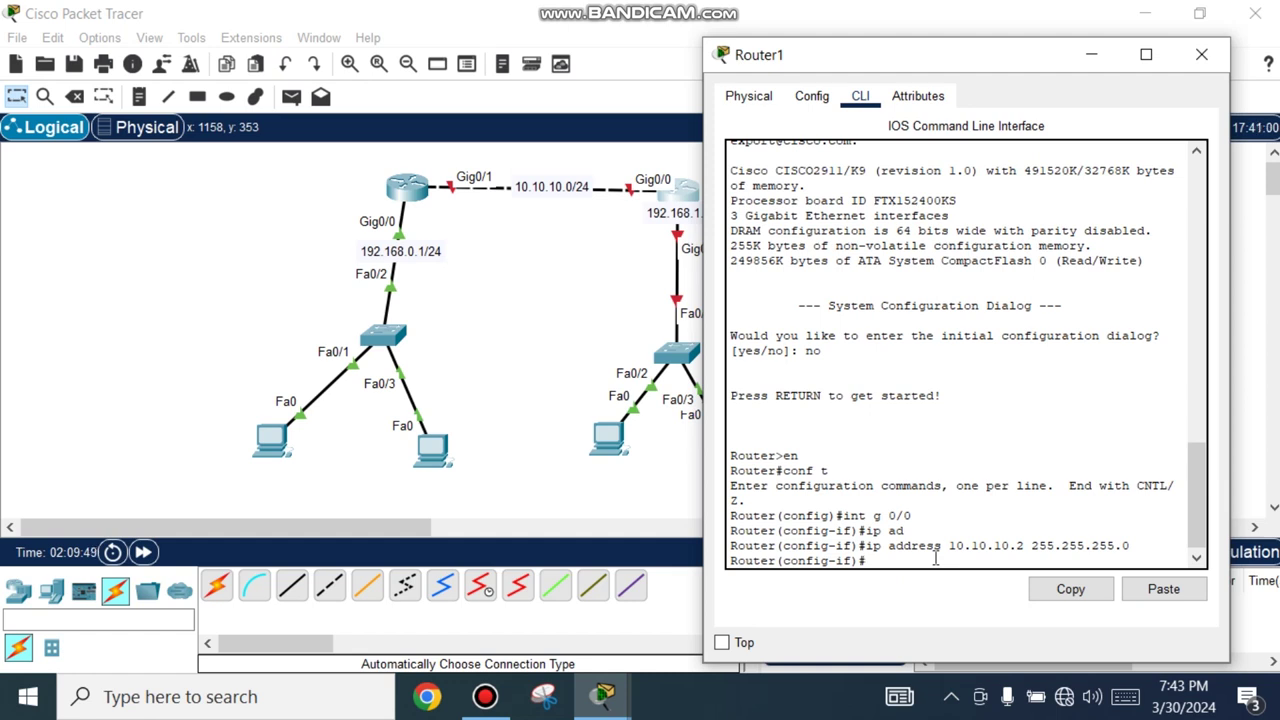
# Enter interface configuration mode for GigabitEthernet0/1 with 'int g0/1'.
pyautogui.write('int g0/1')
pyautogui.press('Return')
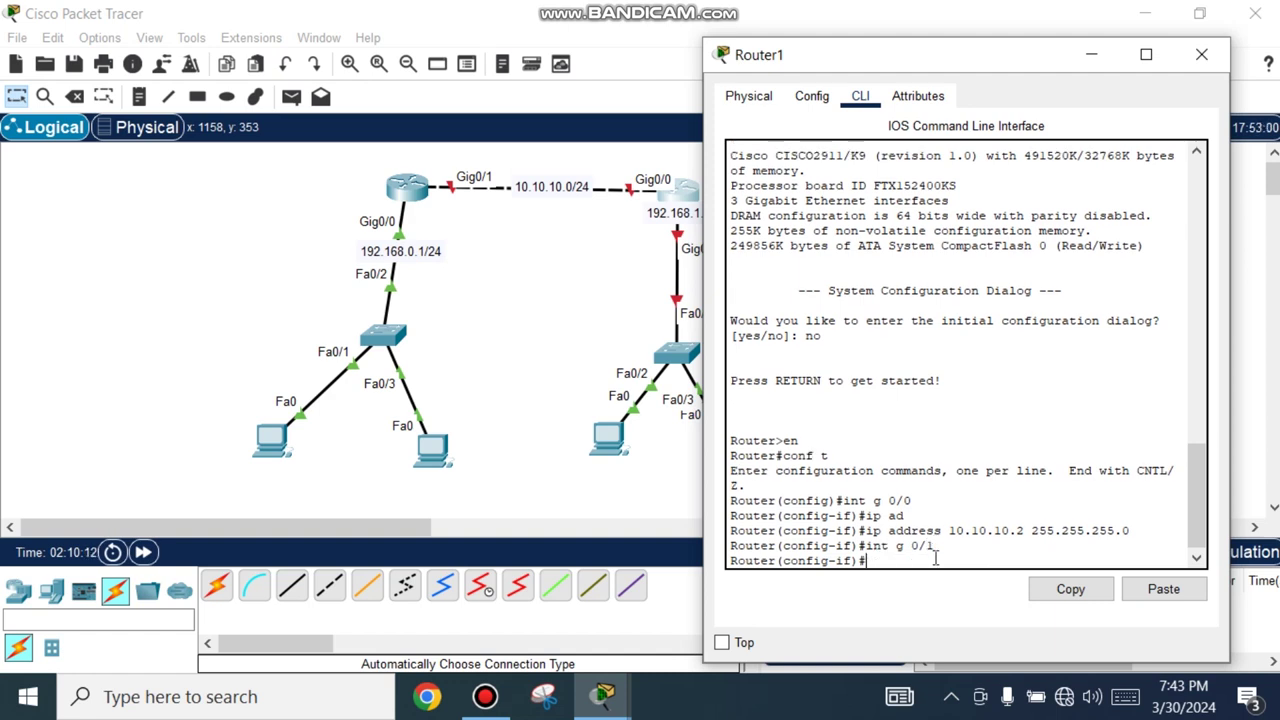
# Give Gig0/1 address 192.168.1.1 255.255.255.0 and bring it up with 'no sh'.
pyautogui.write('i')
pyautogui.write('o')
pyautogui.press('BackSpace')
pyautogui.write('pa')
pyautogui.press('BackSpace')
pyautogui.press('BackSpace')
pyautogui.write('p ad 192.168.')
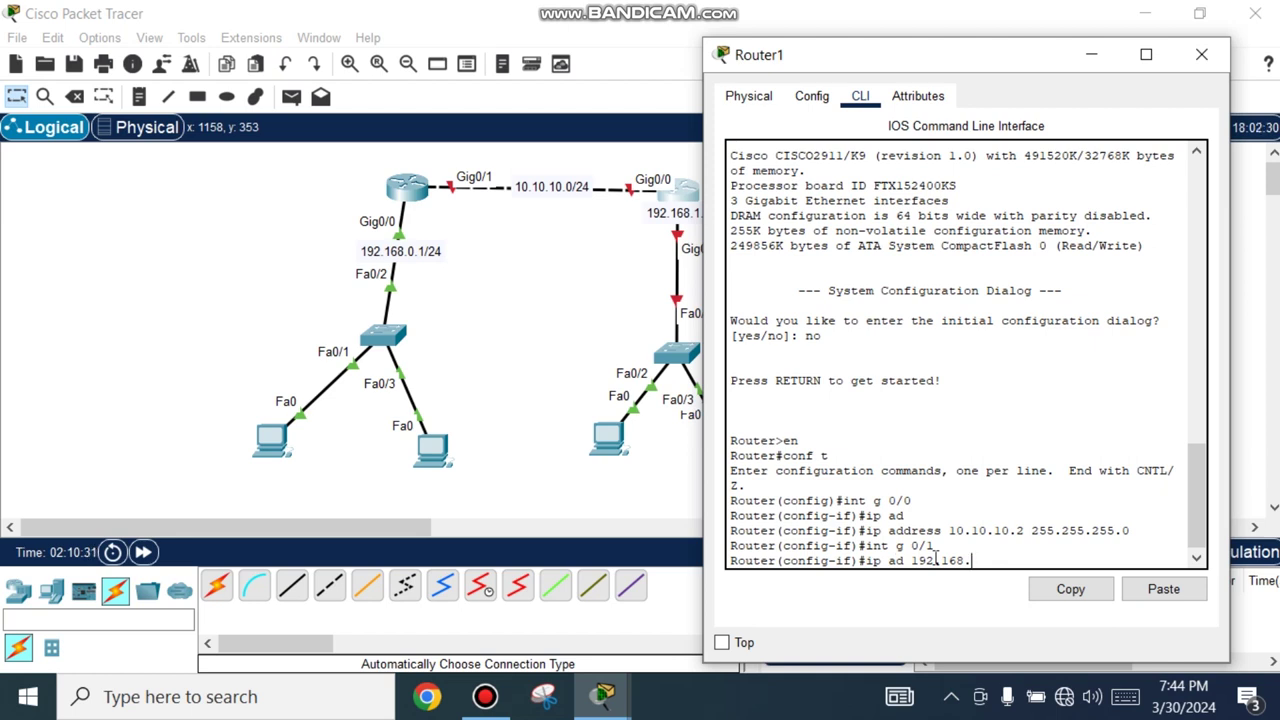
pyautogui.moveTo(932, 57); pyautogui.dragTo(1041, 75)
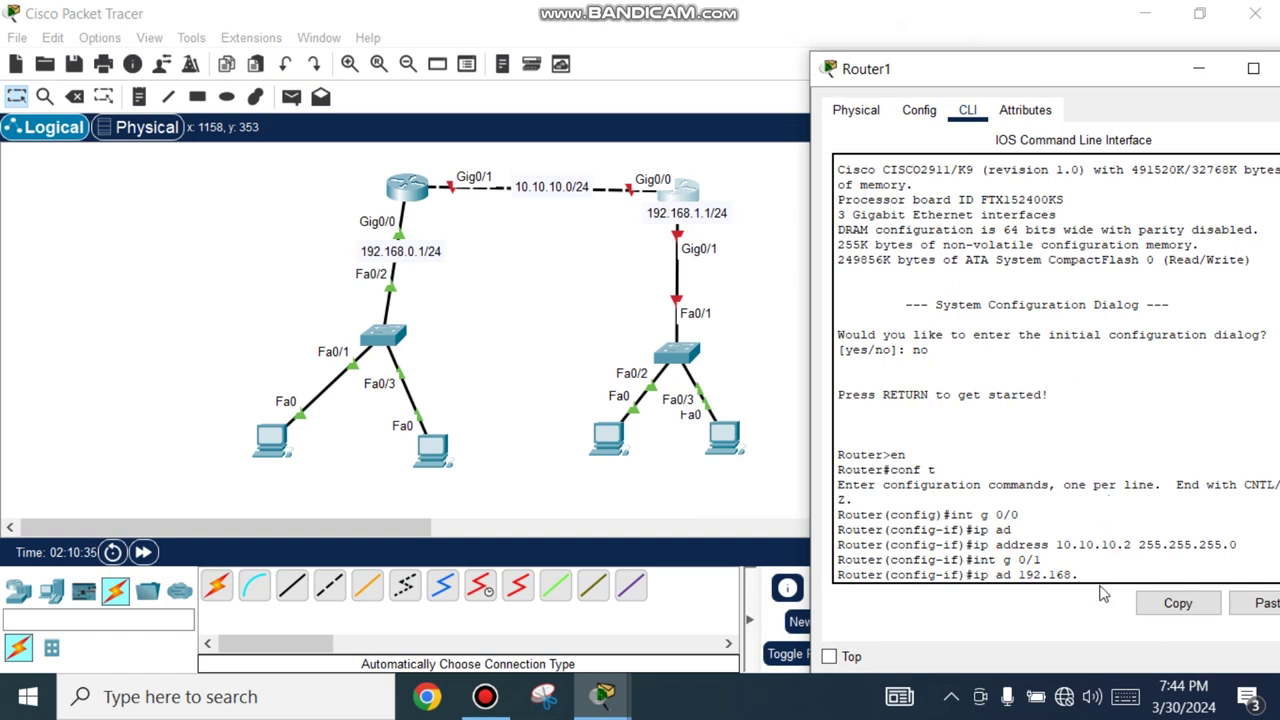
pyautogui.write('1.1')
pyautogui.write('255.255.255.0')
pyautogui.press('Return')
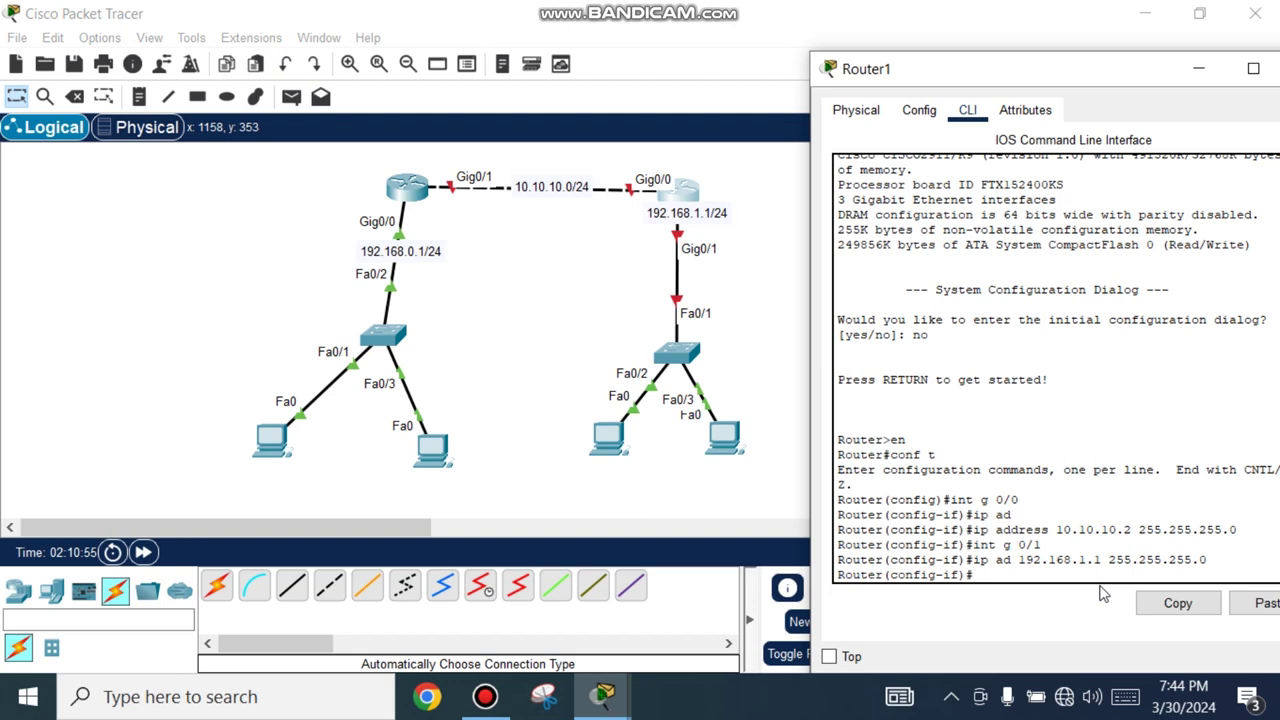
pyautogui.write('no sh')
pyautogui.press('Return')
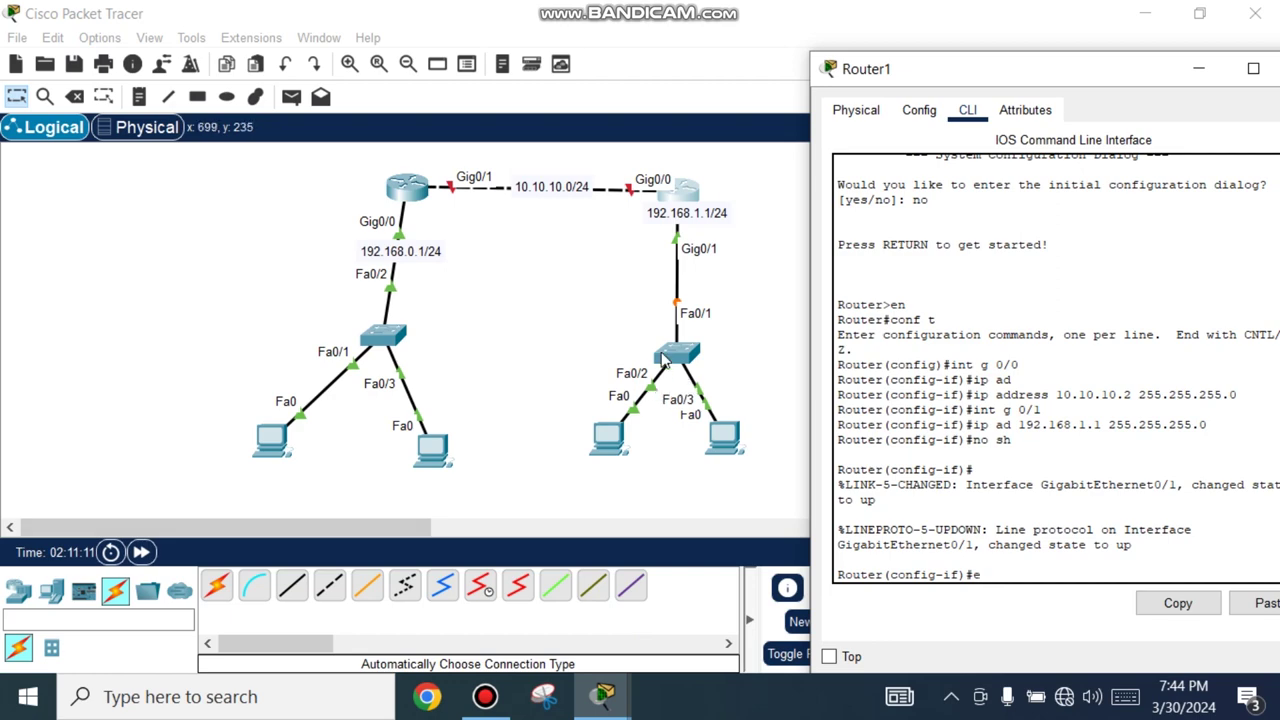
# Open PC2's Desktop IP Configuration panel, focusing the IPv4 address field.
pyautogui.click(610, 450)
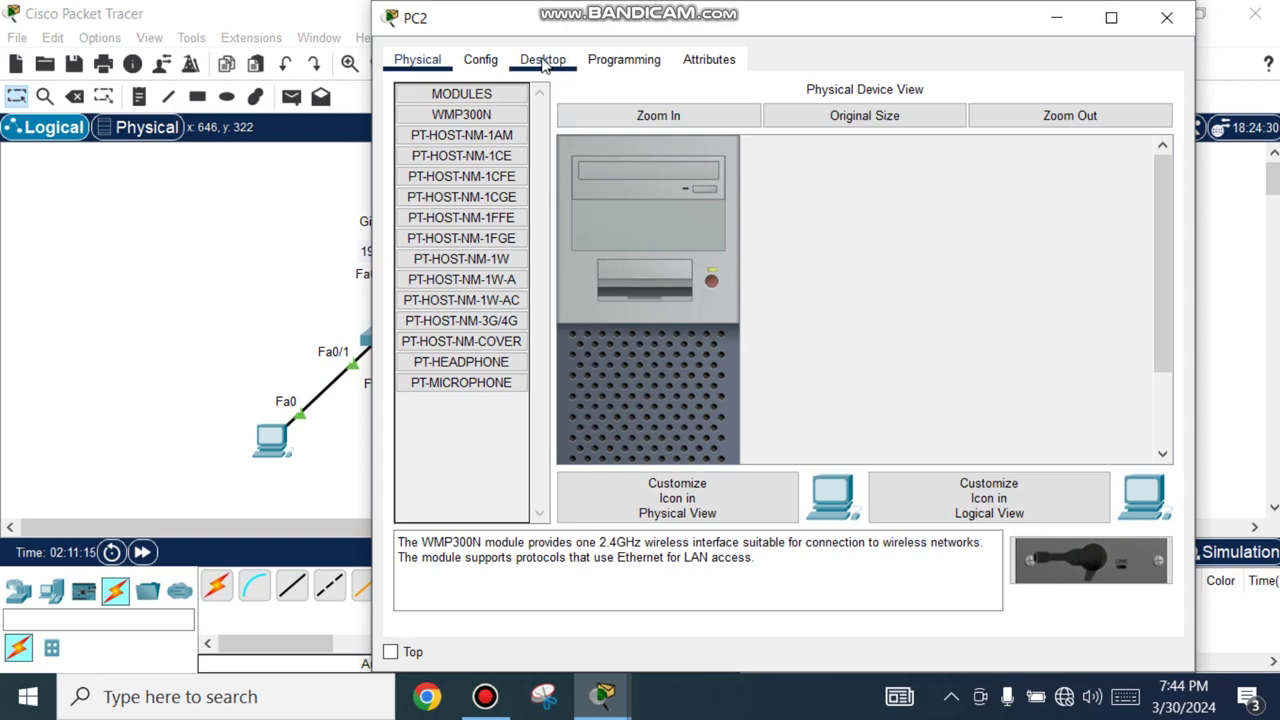
pyautogui.click(490, 63)
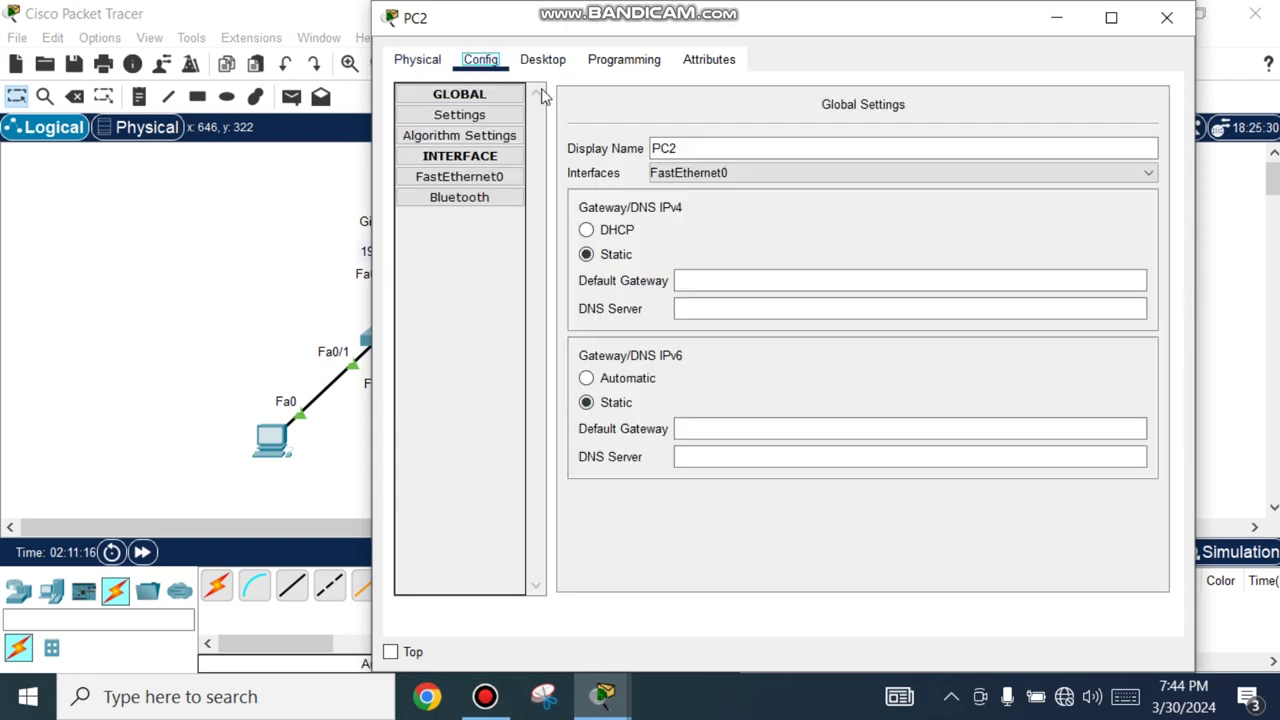
pyautogui.click(543, 60)
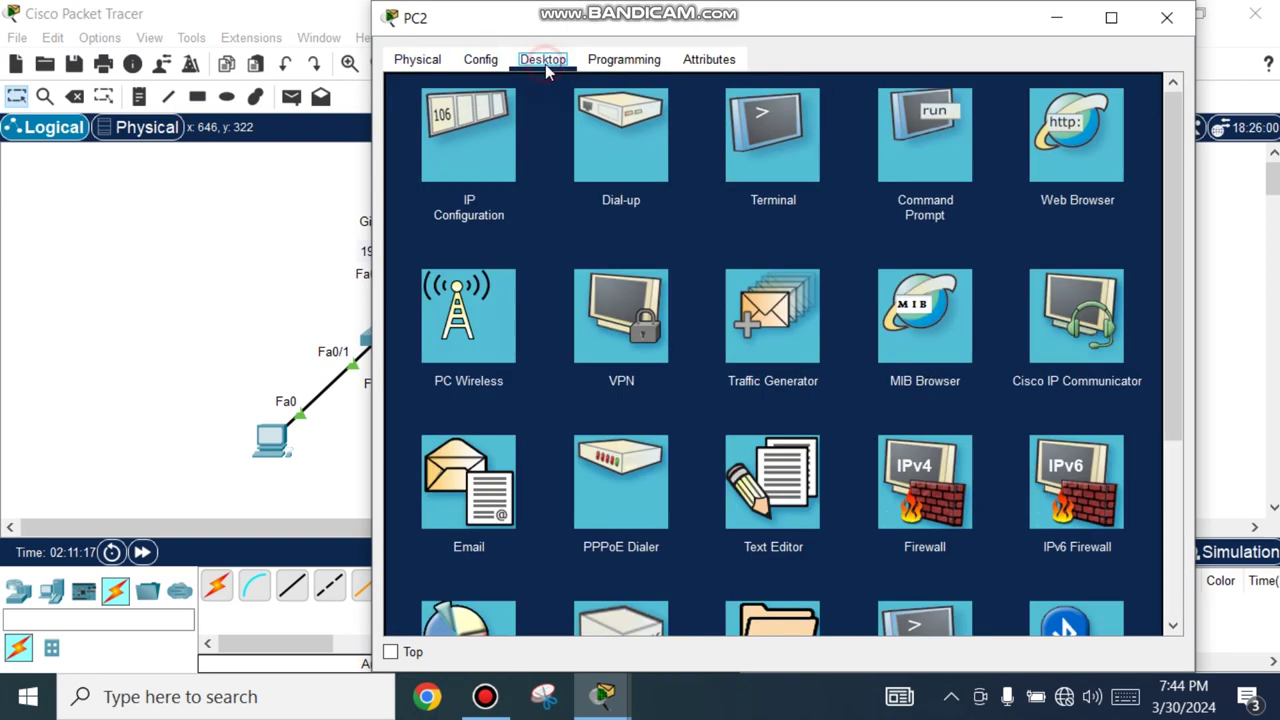
pyautogui.click(478, 192)
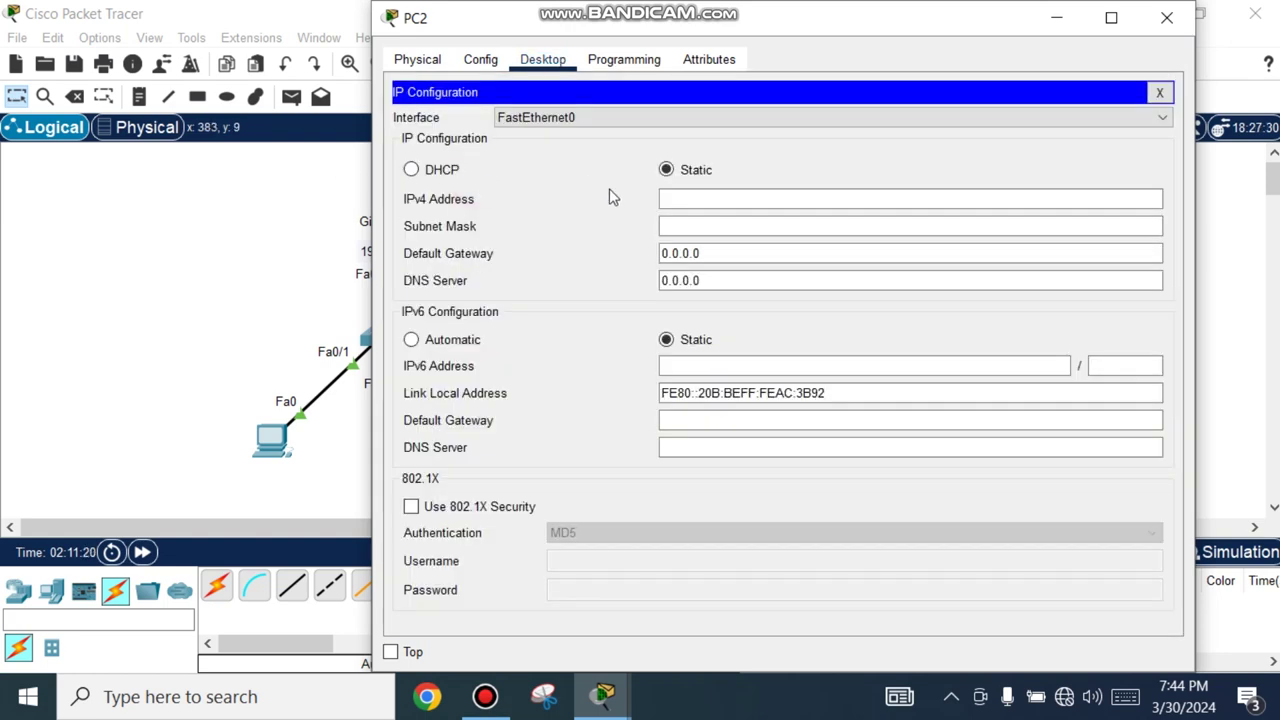
pyautogui.click(677, 199)
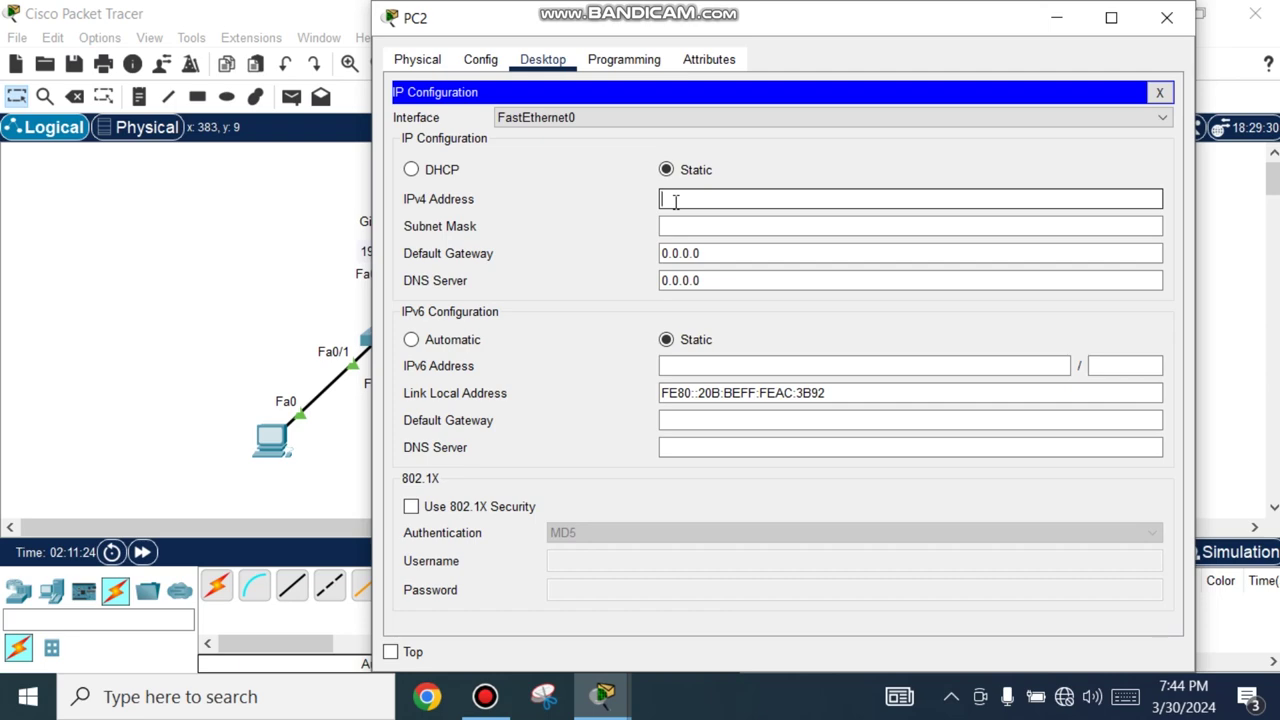
# Reposition and hide PC2's window, then scroll the canvas right to show the topology.
pyautogui.moveTo(886, 30); pyautogui.dragTo(1185, 1)
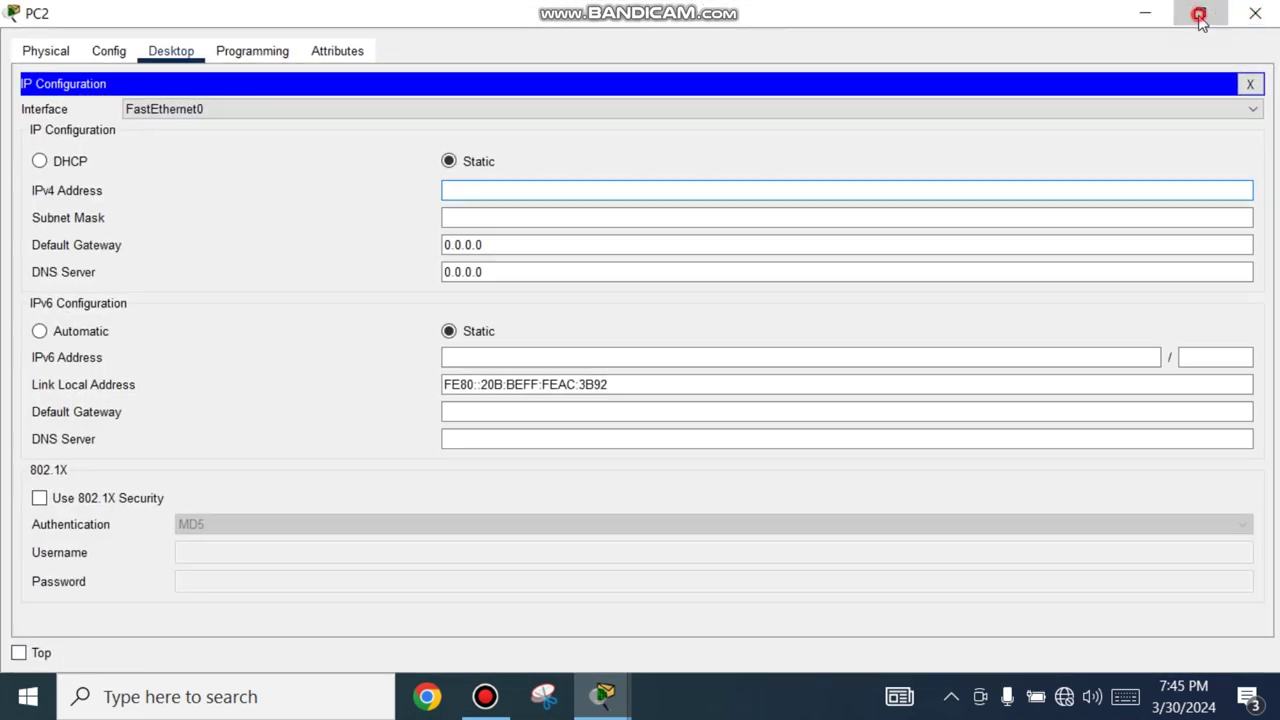
pyautogui.click(1199, 18)
pyautogui.moveTo(747, 2); pyautogui.dragTo(884, 62)
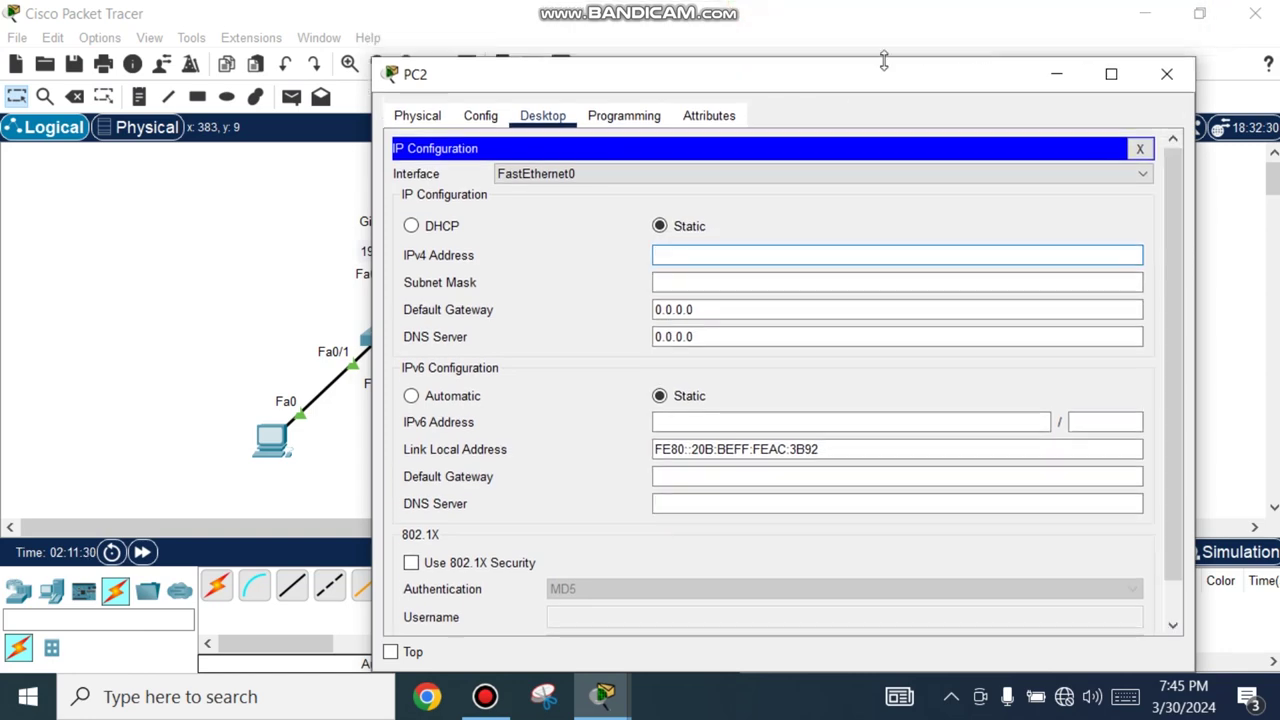
pyautogui.moveTo(711, 80); pyautogui.dragTo(1200, 2)
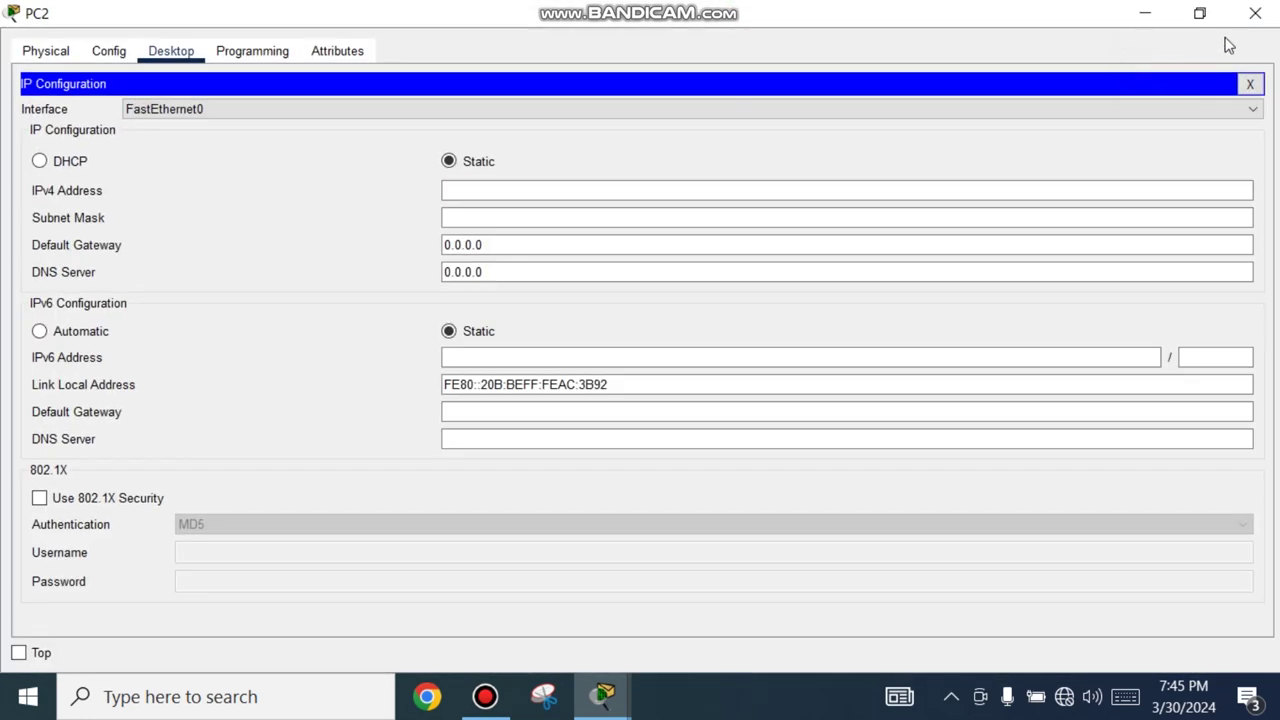
pyautogui.click(1199, 13)
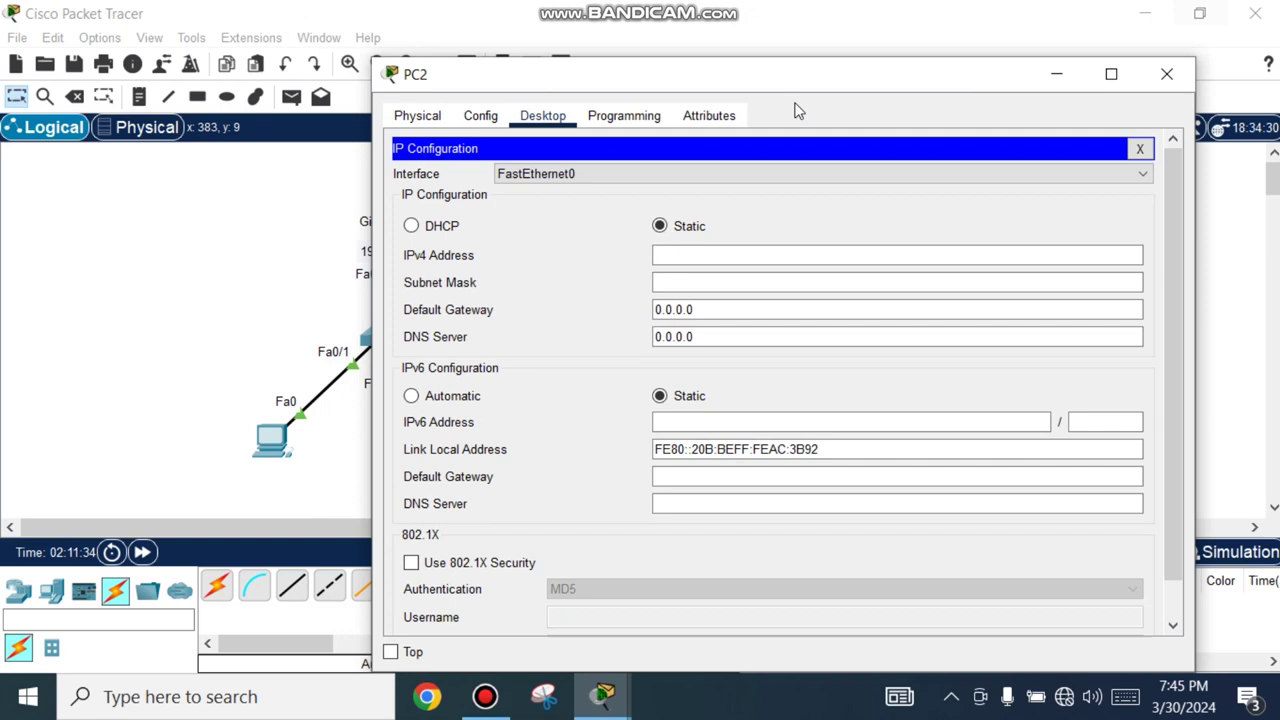
pyautogui.moveTo(742, 58); pyautogui.dragTo(980, 33)
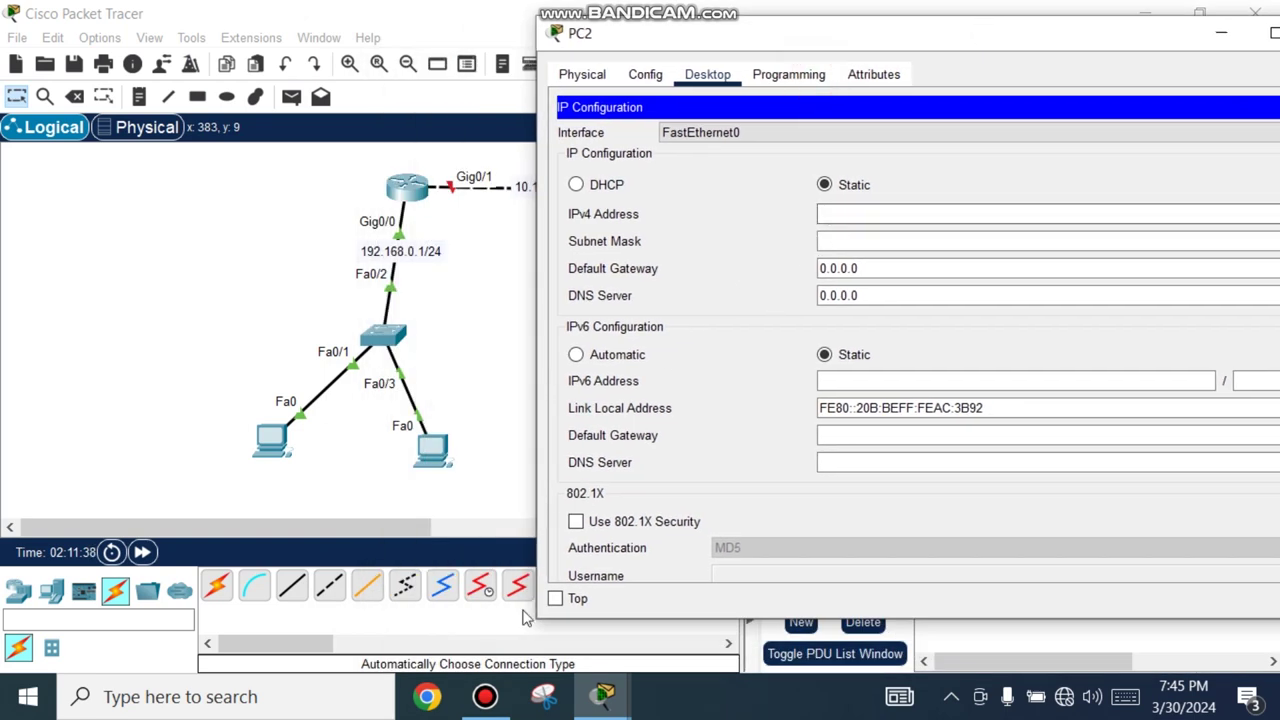
pyautogui.click(1220, 36)
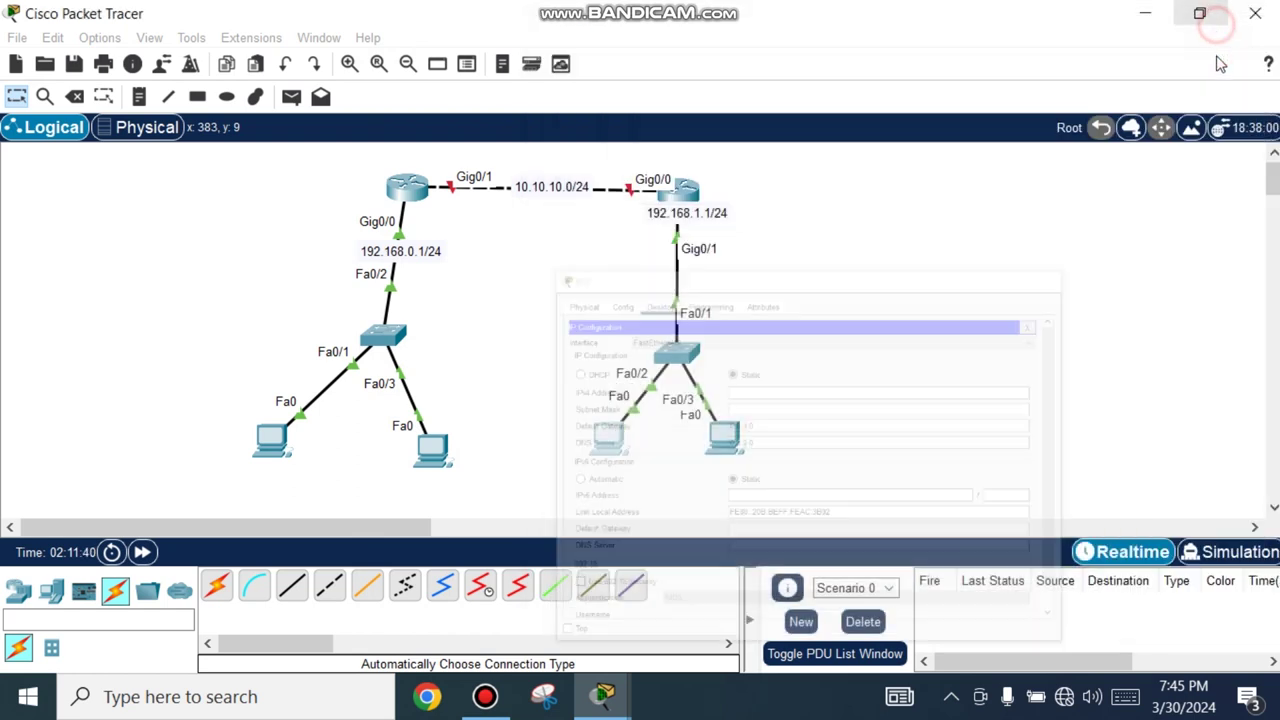
pyautogui.click(1255, 527)
pyautogui.click(1255, 527)
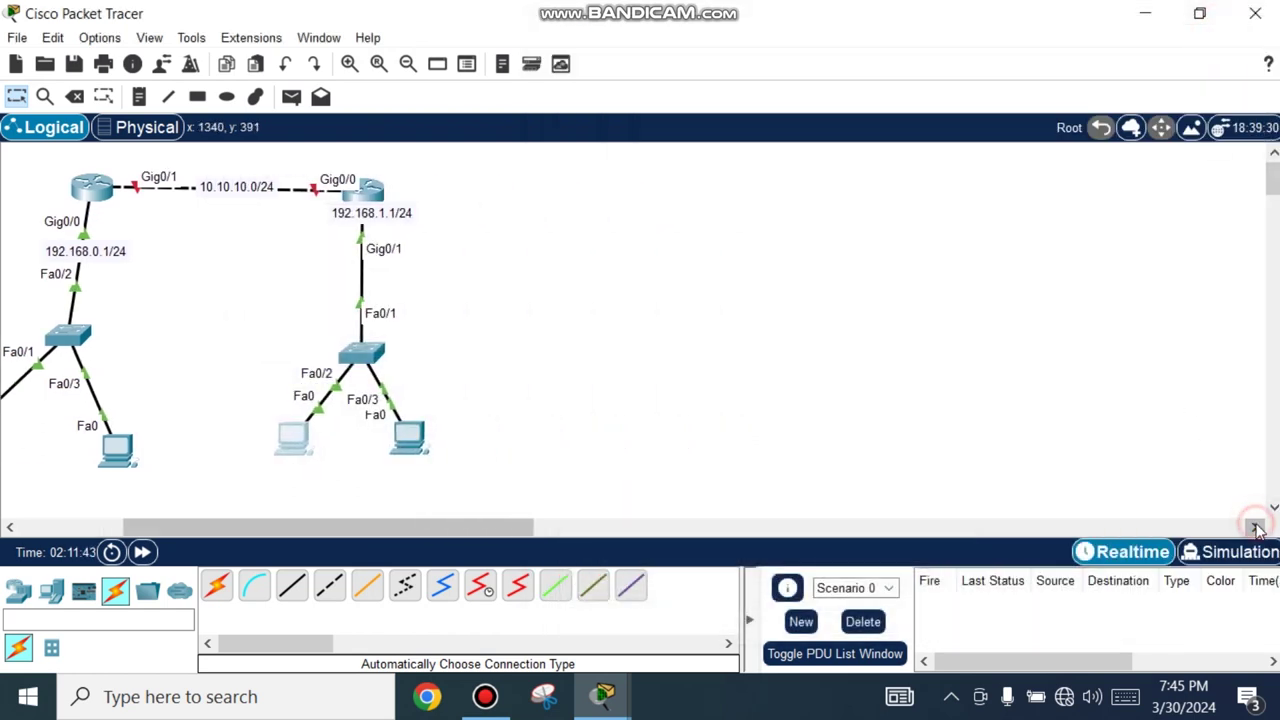
# Bring PC2's IP settings back and enter IPv4 address 192.168.1.2.
pyautogui.moveTo(580, 708)
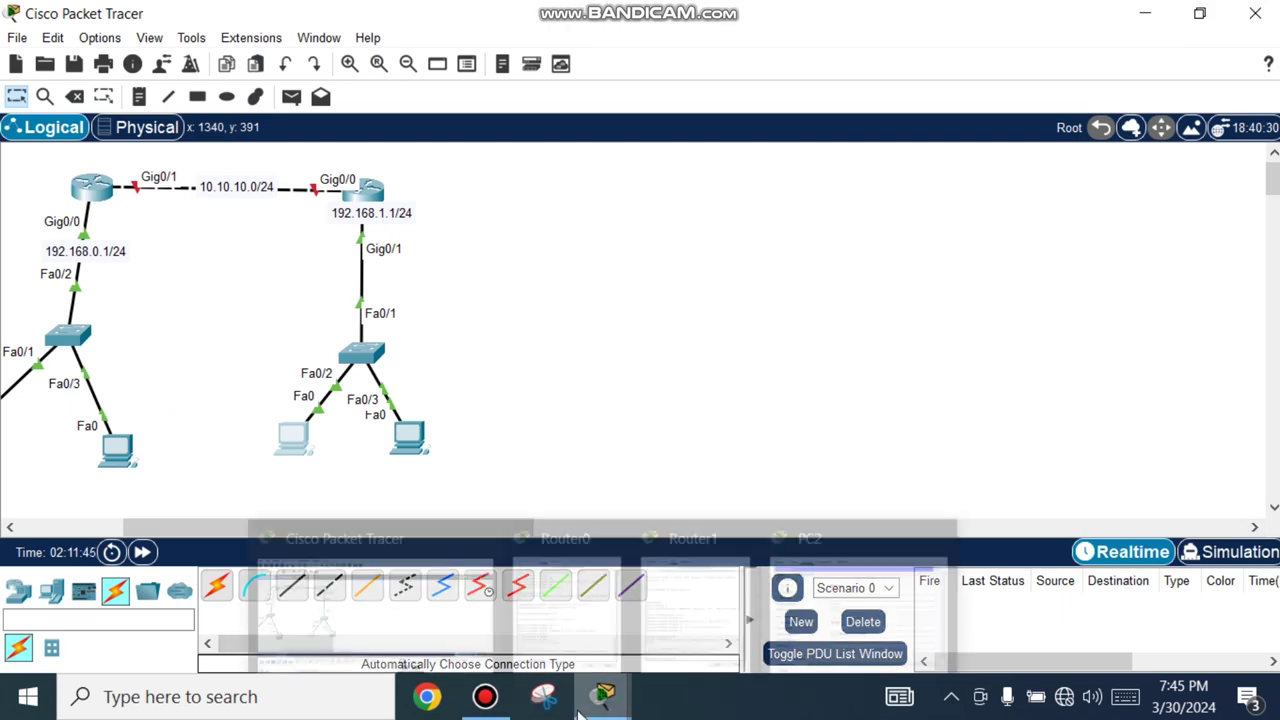
pyautogui.click(855, 610)
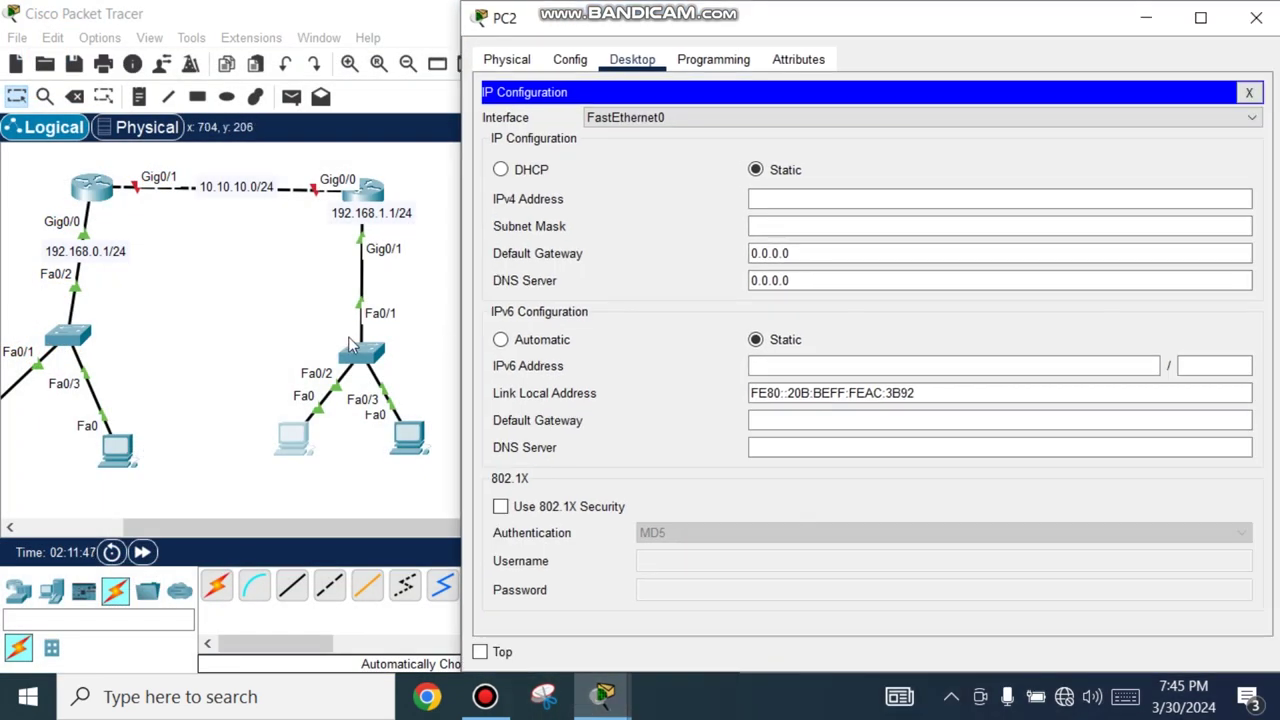
pyautogui.click(766, 197)
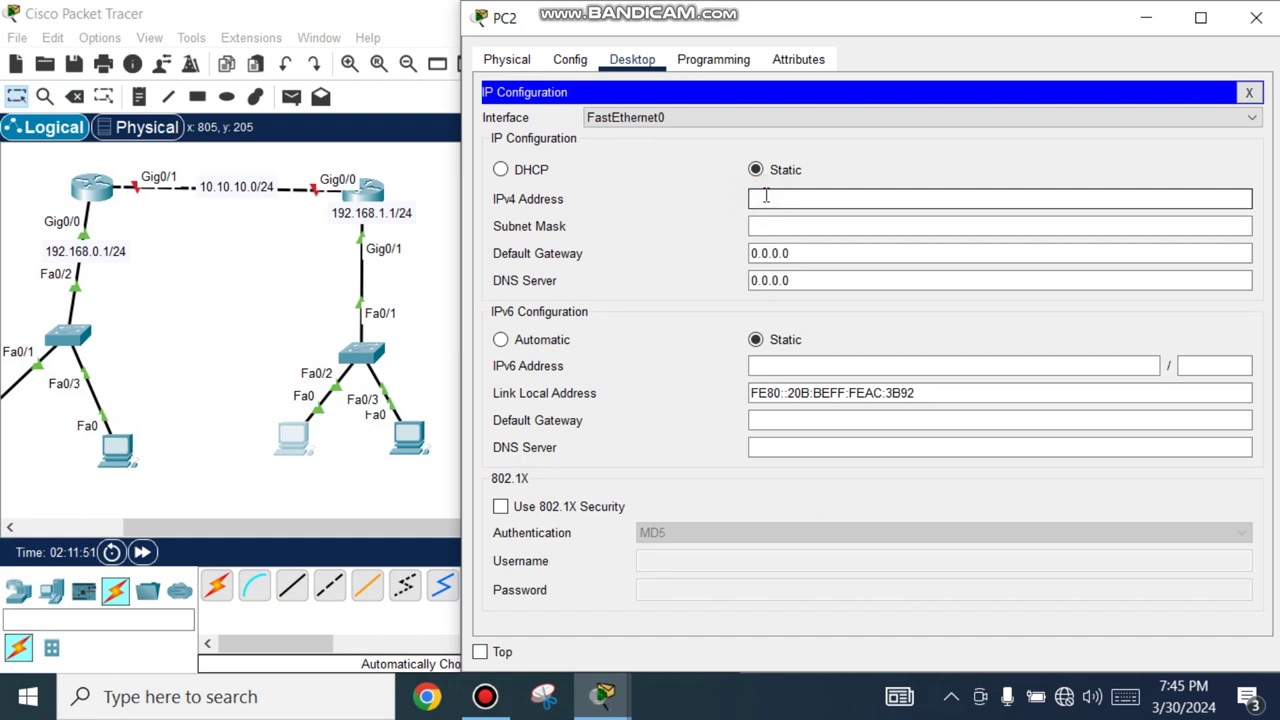
pyautogui.write('192.168.1.2')
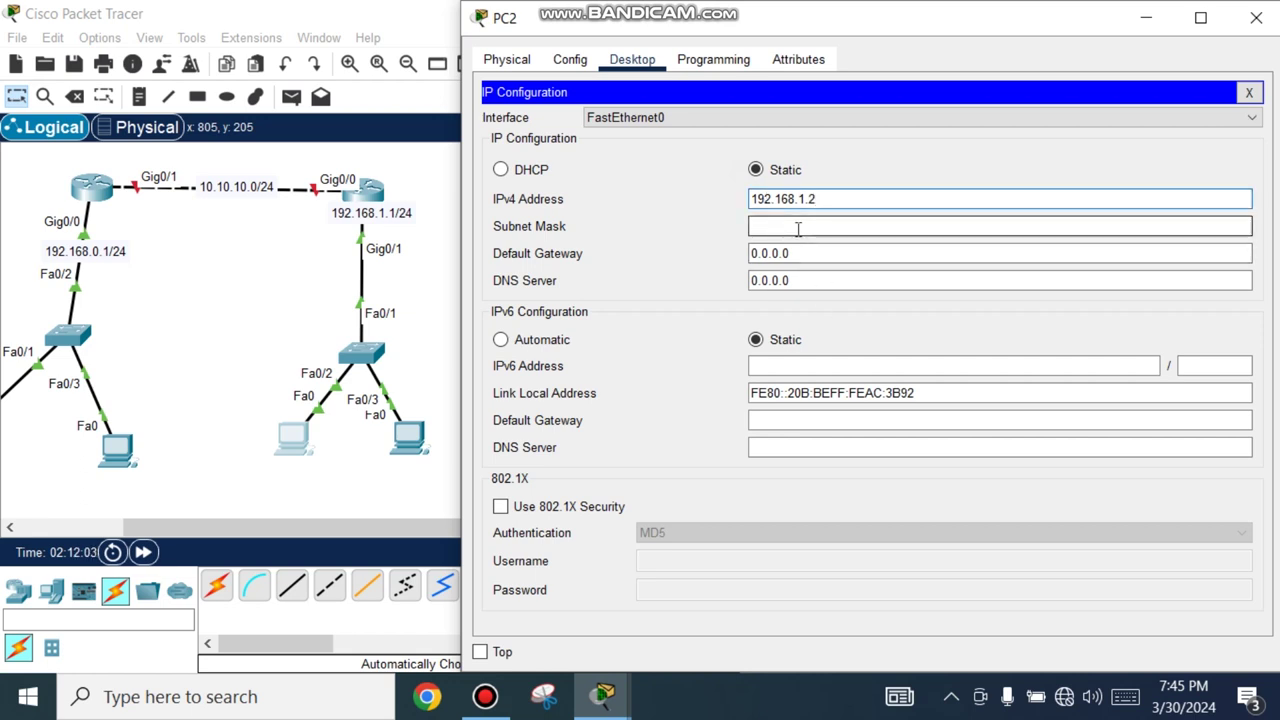
# Keep mask 255.255.255.0, set default gateway 192.168.1.1, and close the IP panel.
pyautogui.click(776, 229)
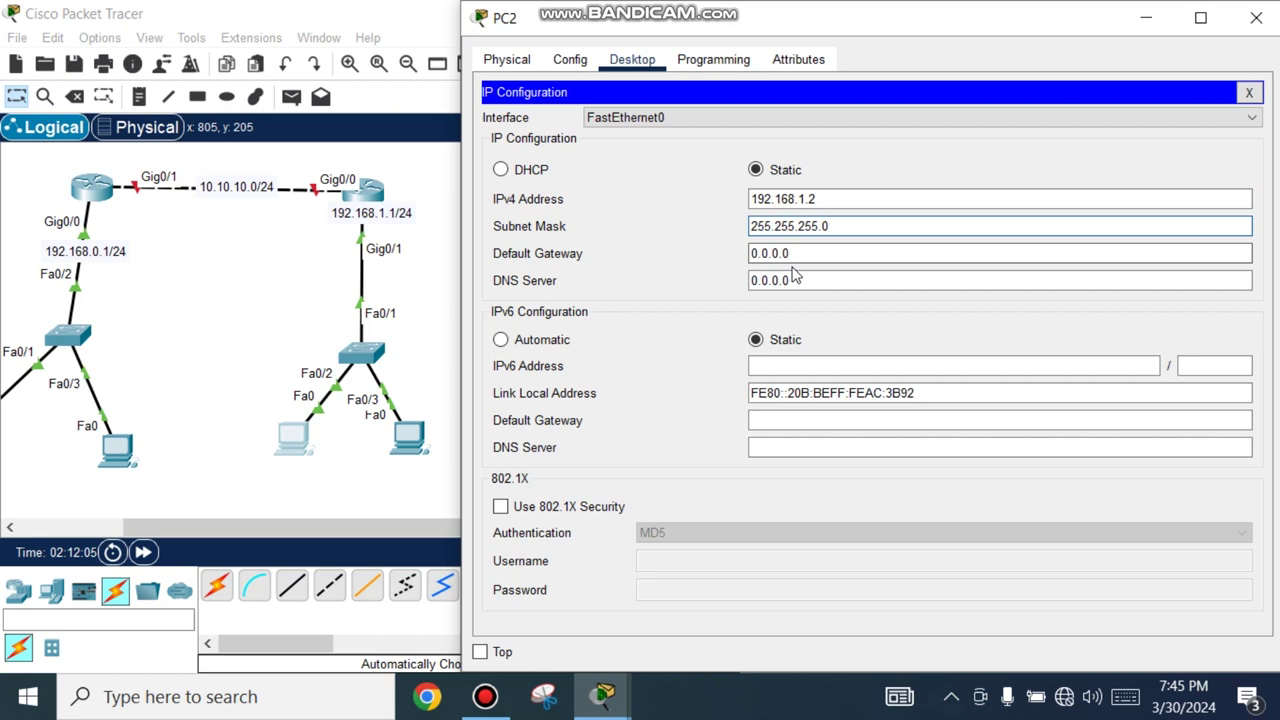
pyautogui.click(794, 250)
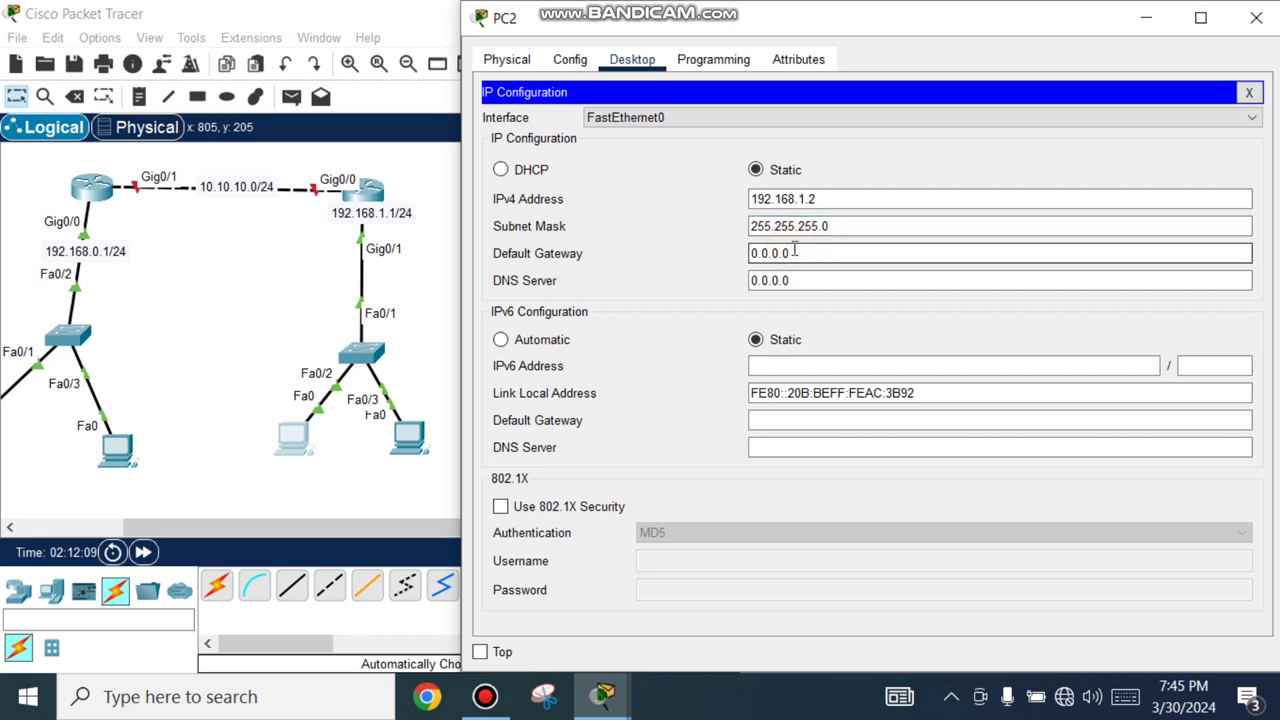
pyautogui.write('192.168')
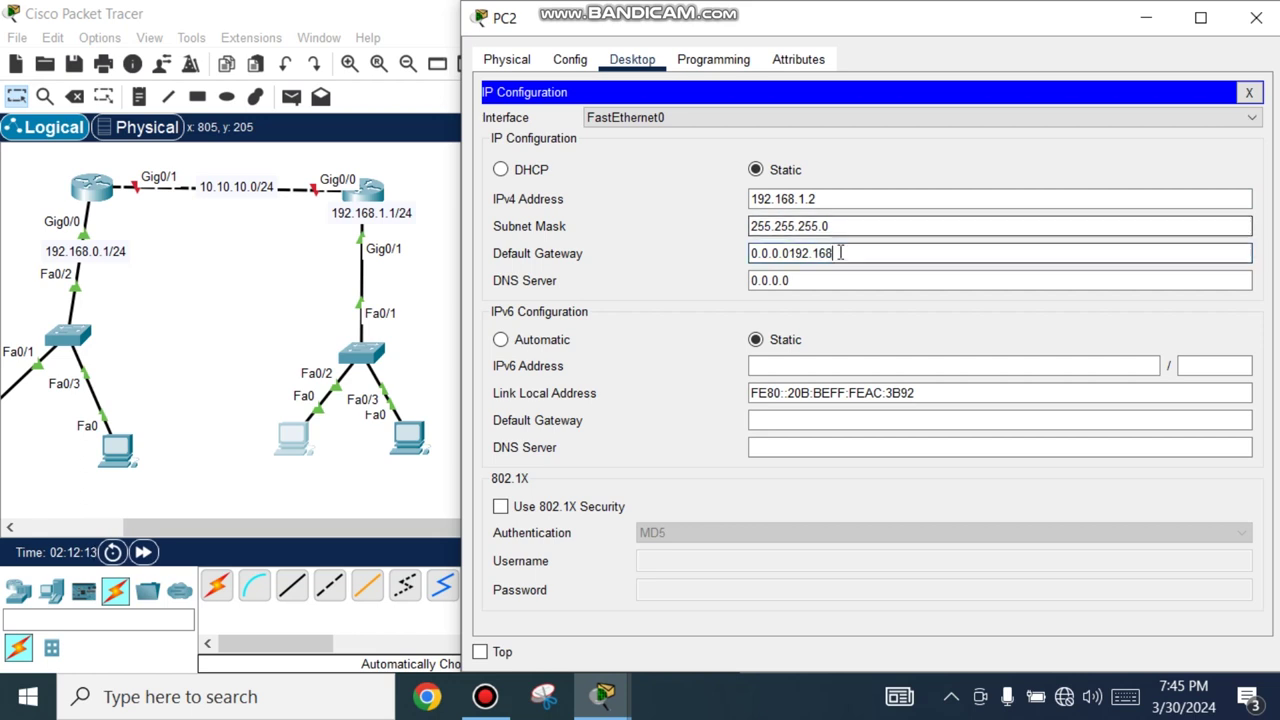
pyautogui.hotkey('ctrl', 'a')
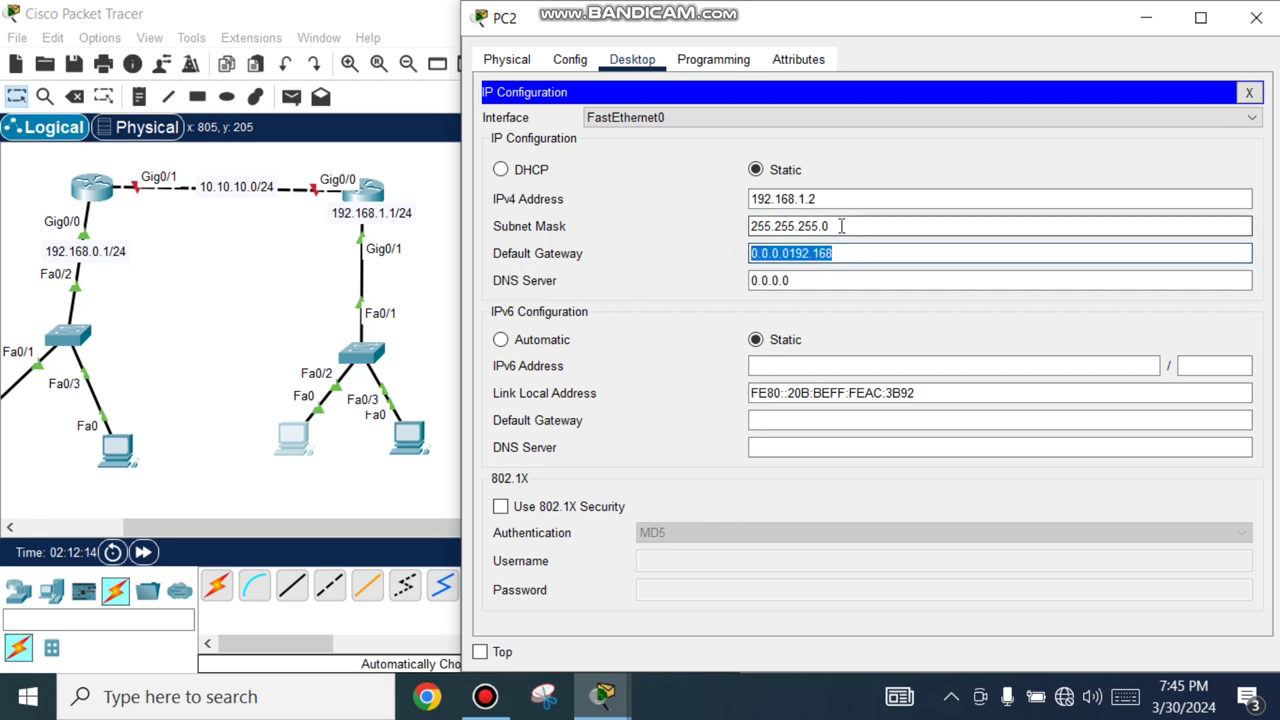
pyautogui.write('19')
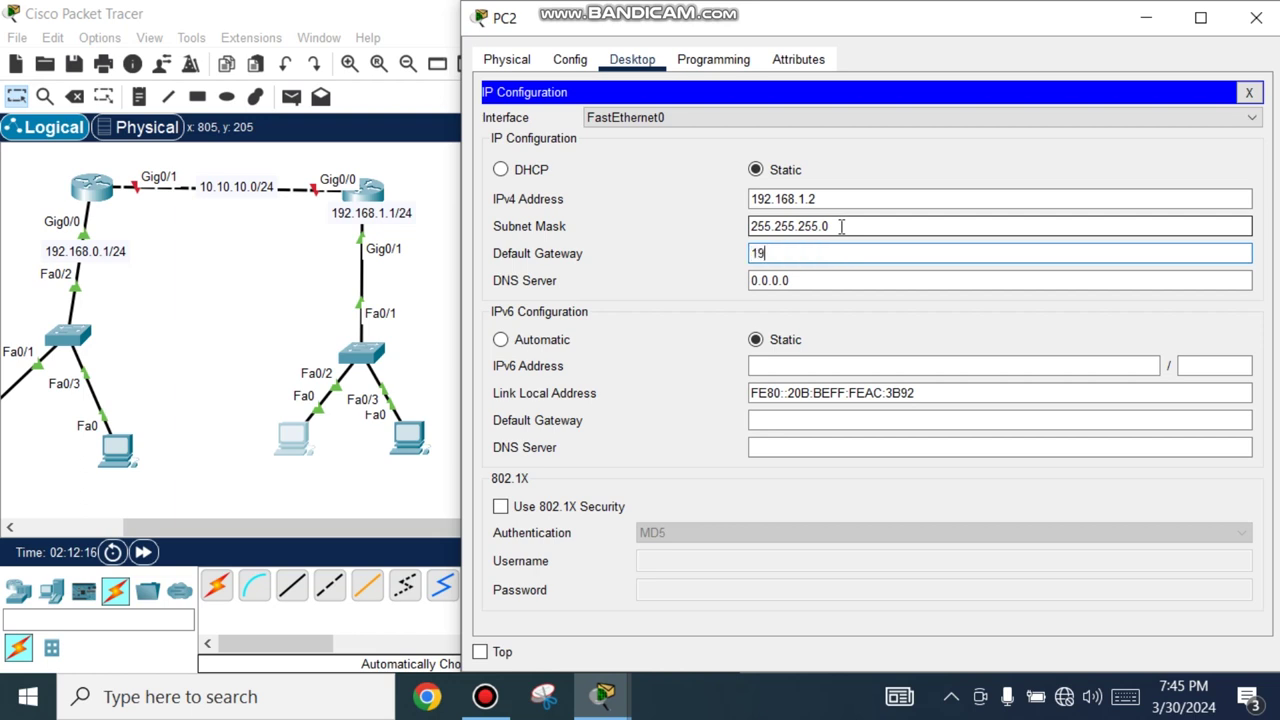
pyautogui.write('2.168.1')
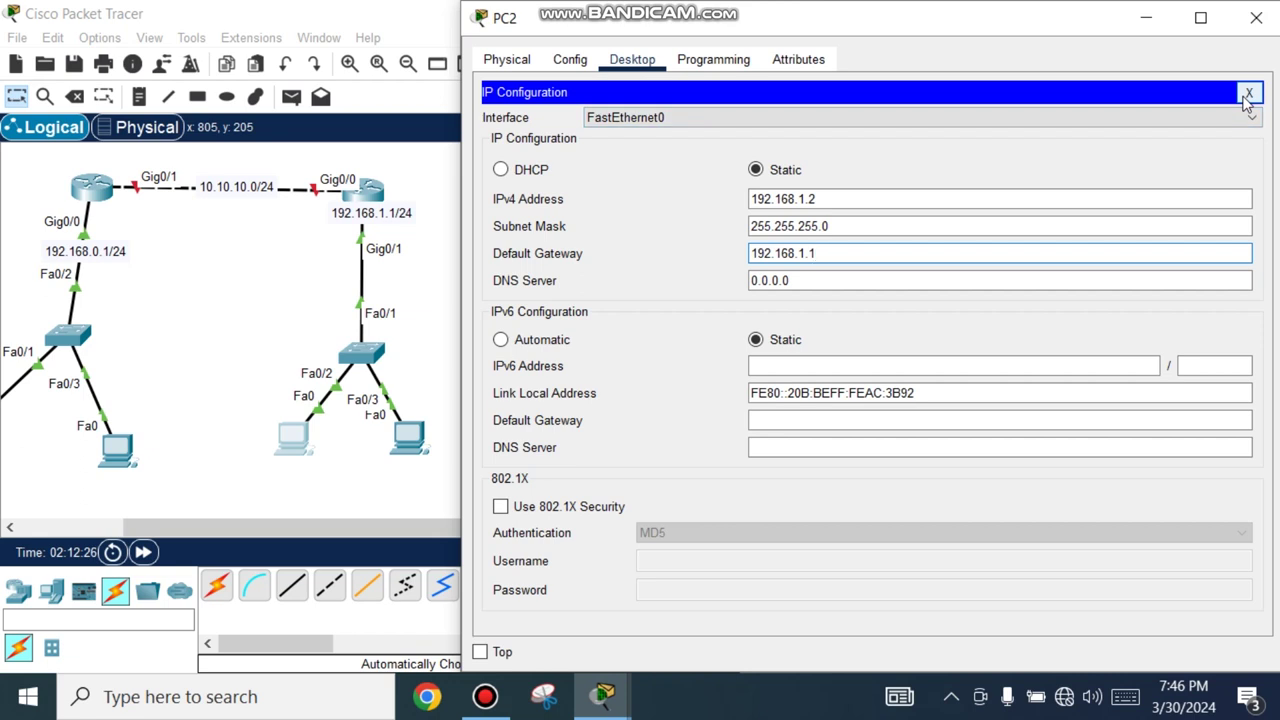
pyautogui.click(1249, 93)
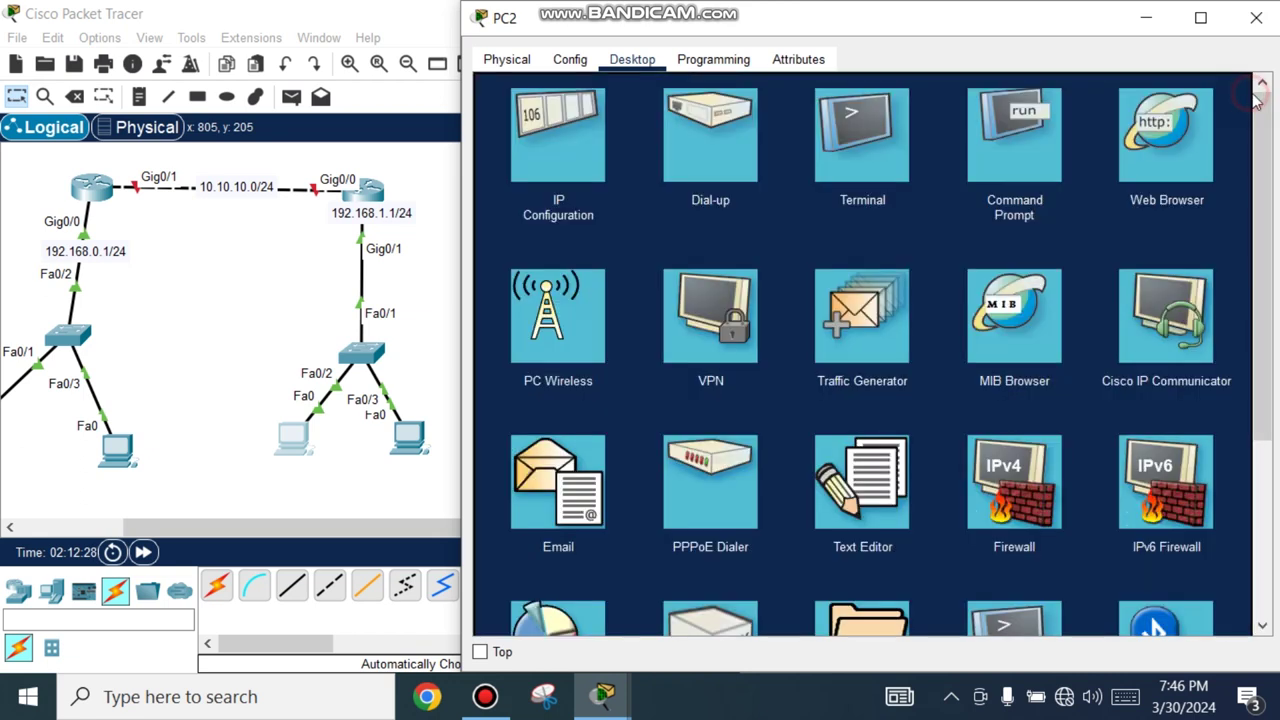
# Open PC3's IP Configuration and enter IPv4 address 192.168.1.3.
pyautogui.click(412, 455)
pyautogui.click(408, 437)
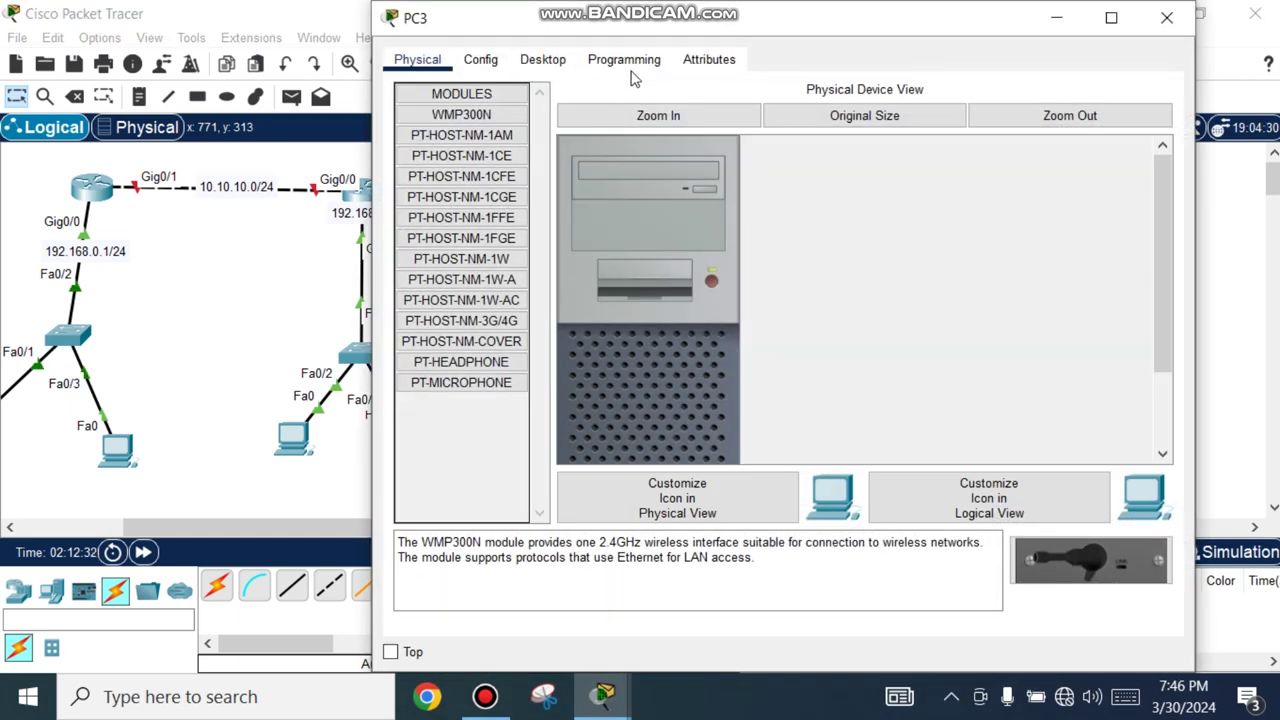
pyautogui.click(543, 59)
pyautogui.click(462, 185)
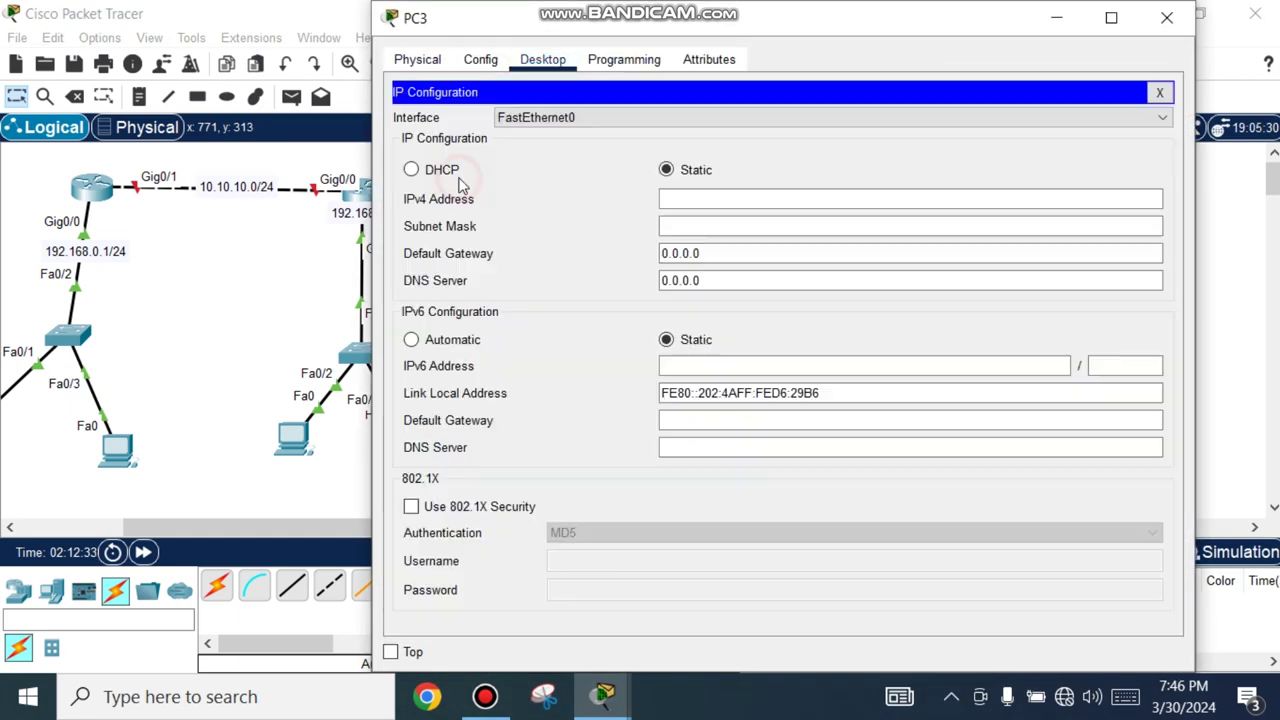
pyautogui.click(686, 204)
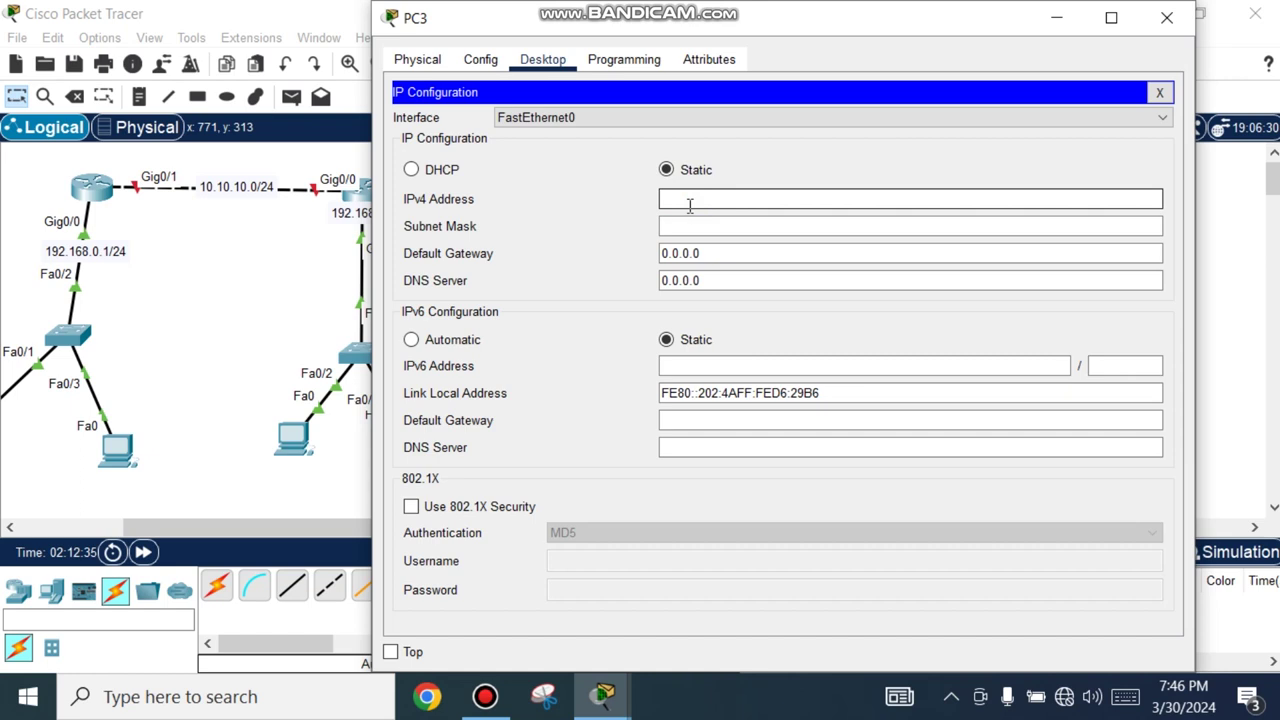
pyautogui.write('192.168.1.3')
# Set mask 255.255.255.0 and gateway 192.168.1.1, then close the panel and PC3's window.
pyautogui.click(684, 226)
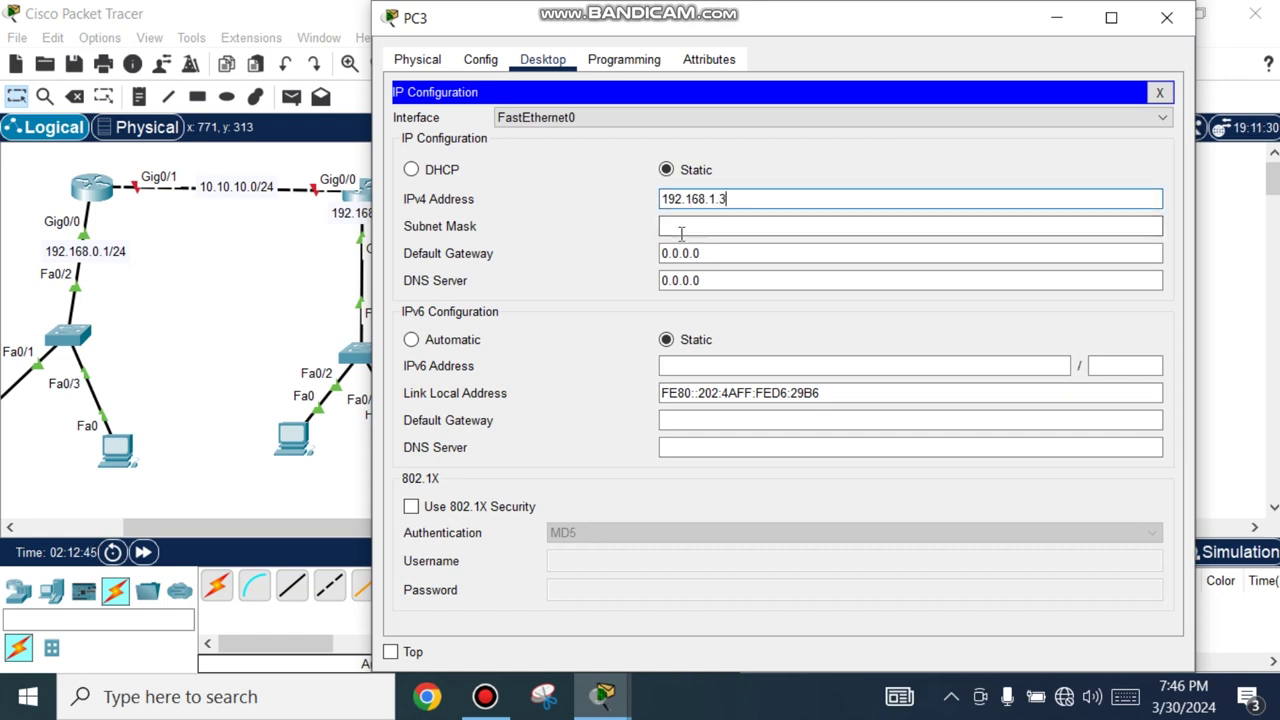
pyautogui.click(710, 252)
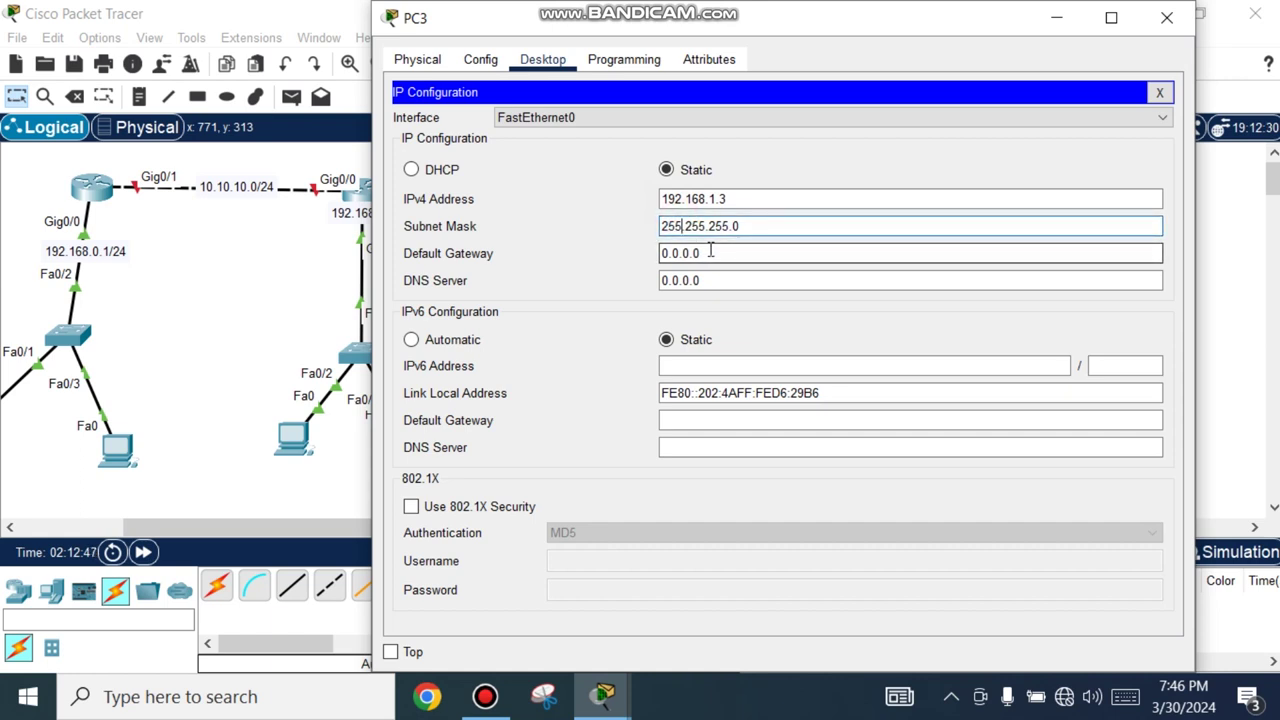
pyautogui.moveTo(734, 250); pyautogui.dragTo(662, 247)
pyautogui.write('19')
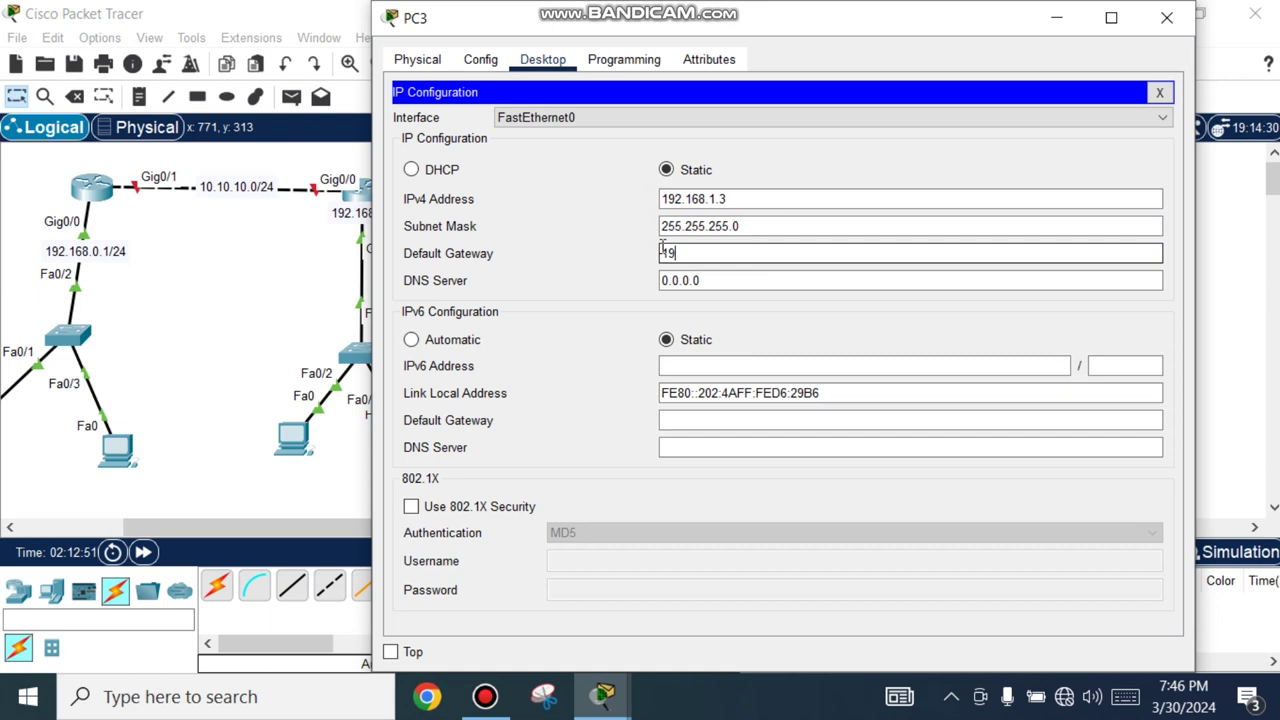
pyautogui.write('2.168.1.1')
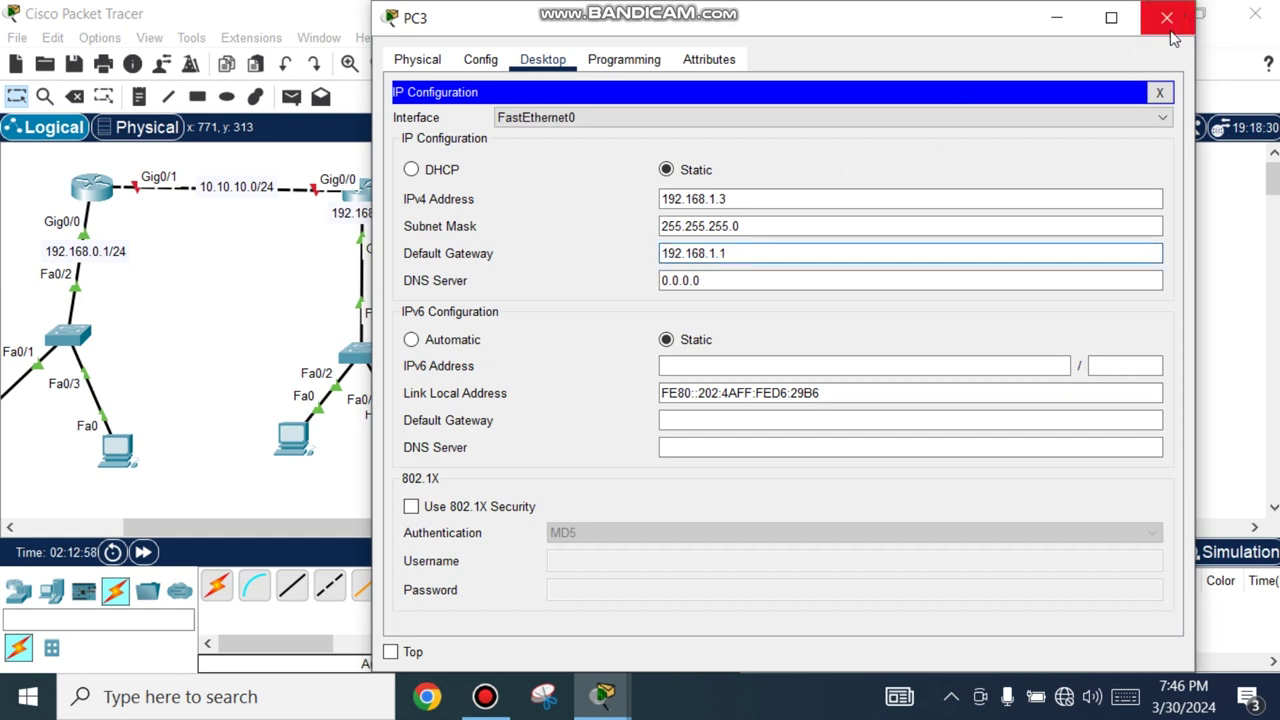
pyautogui.click(1160, 92)
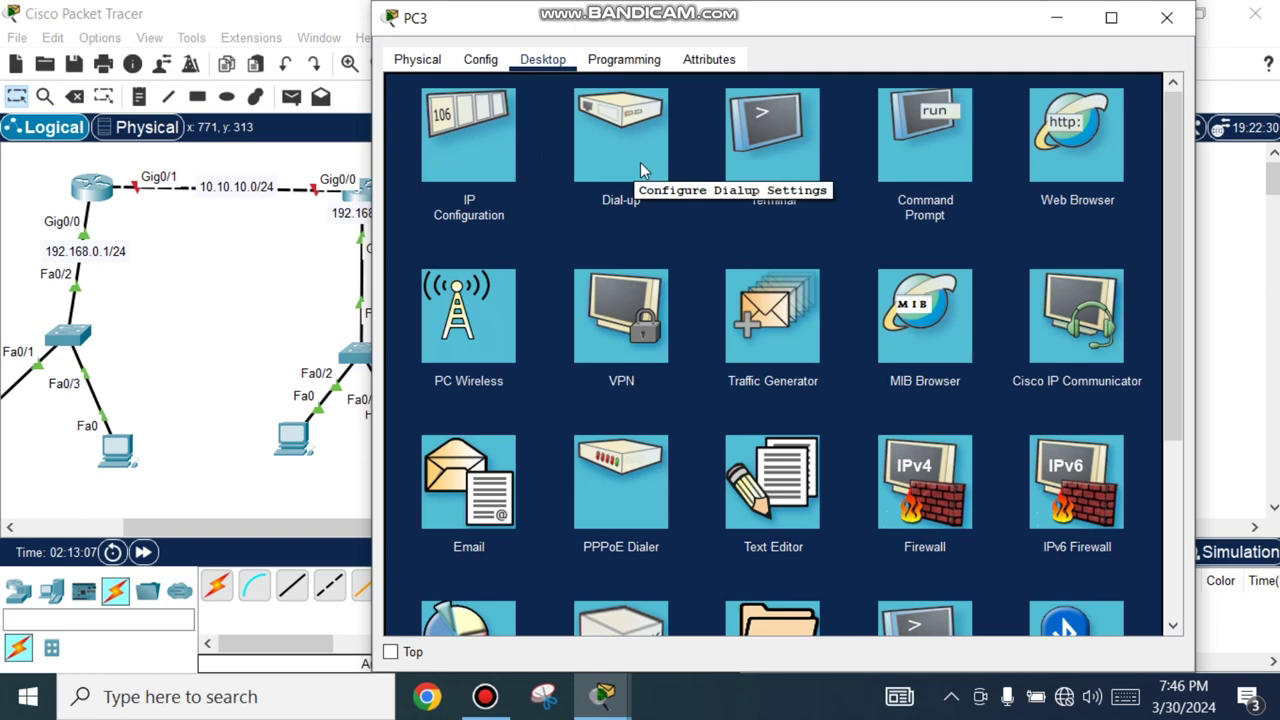
pyautogui.click(1166, 17)
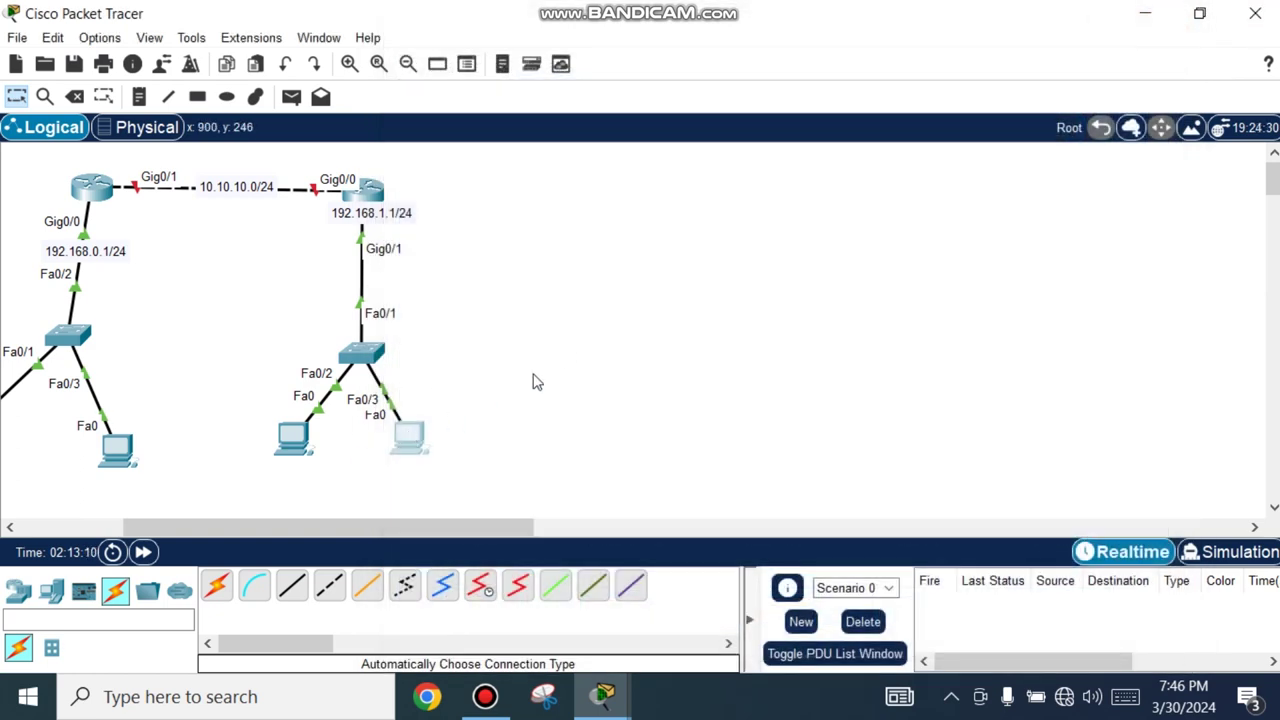
# Open PC2's Command Prompt, dismissing the Dial-up no-modem warning along the way.
pyautogui.click(291, 443)
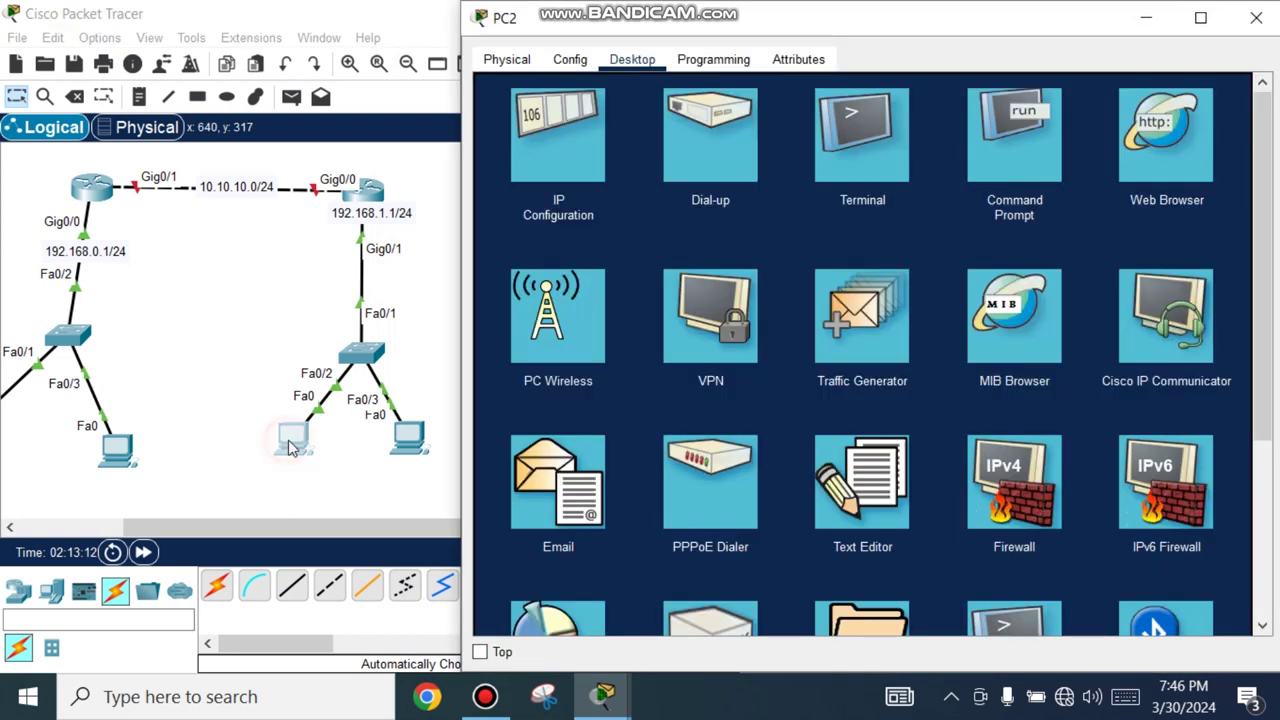
pyautogui.click(695, 129)
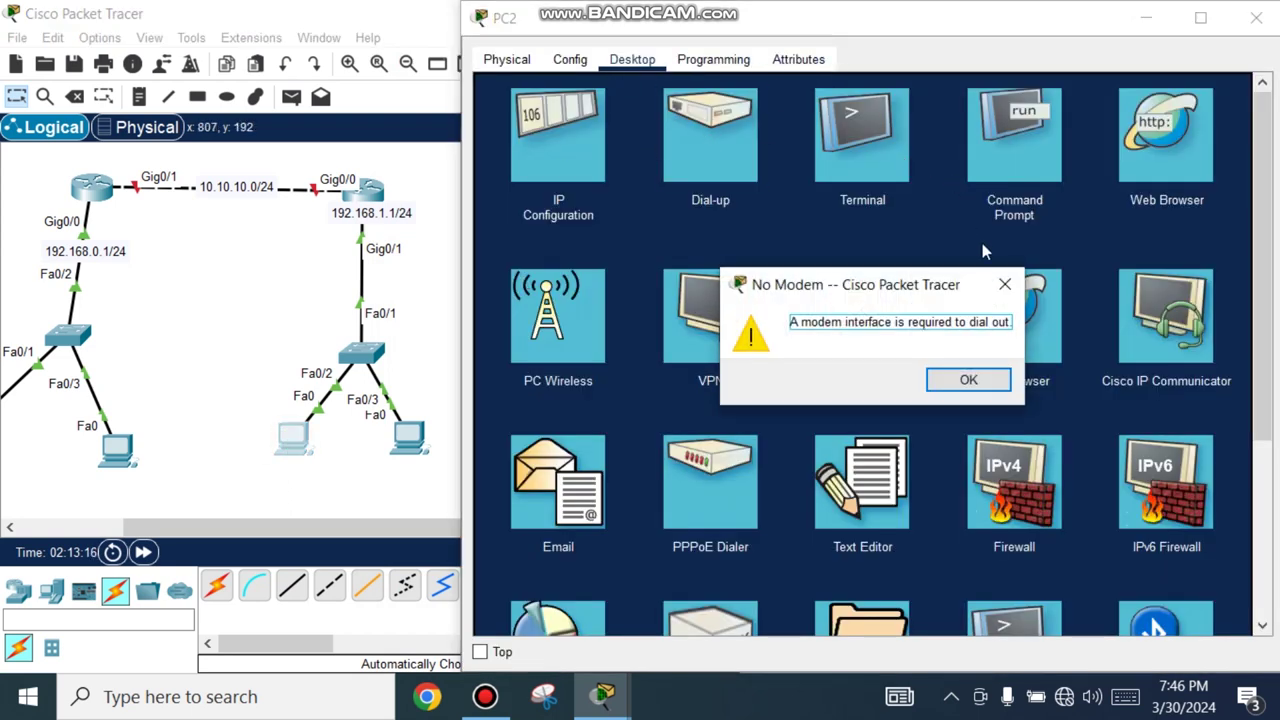
pyautogui.click(1005, 284)
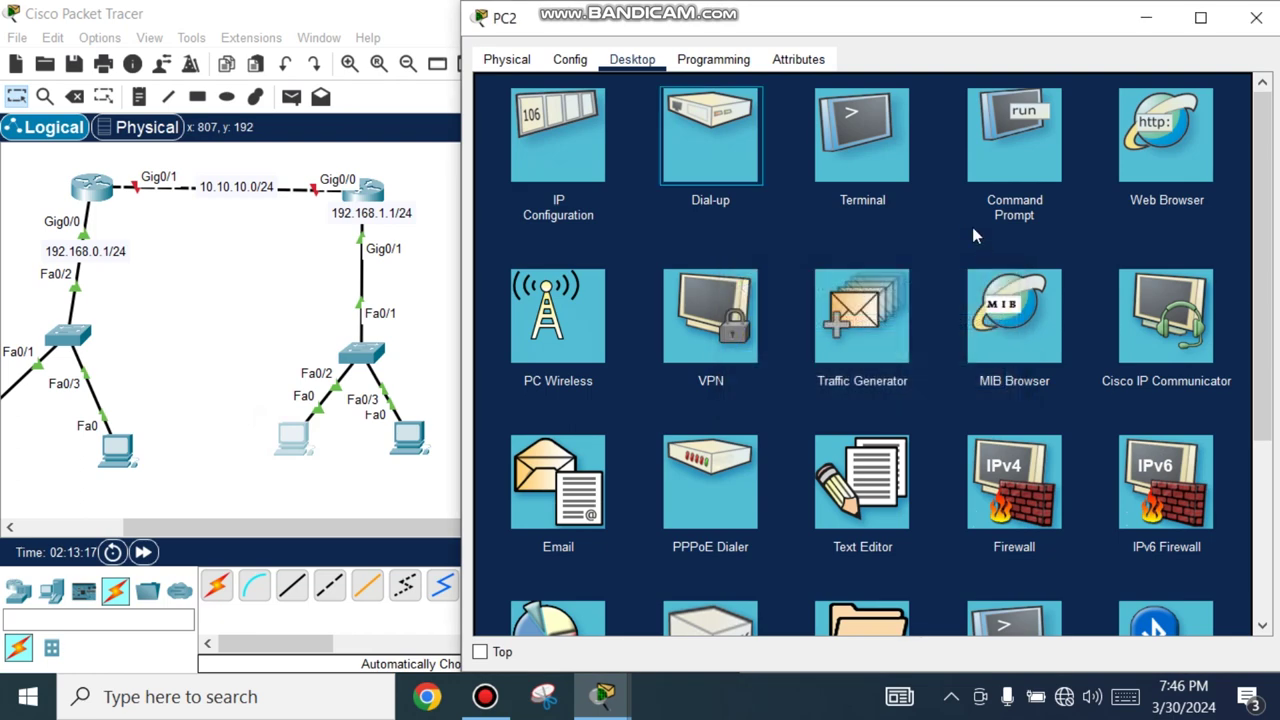
pyautogui.click(968, 152)
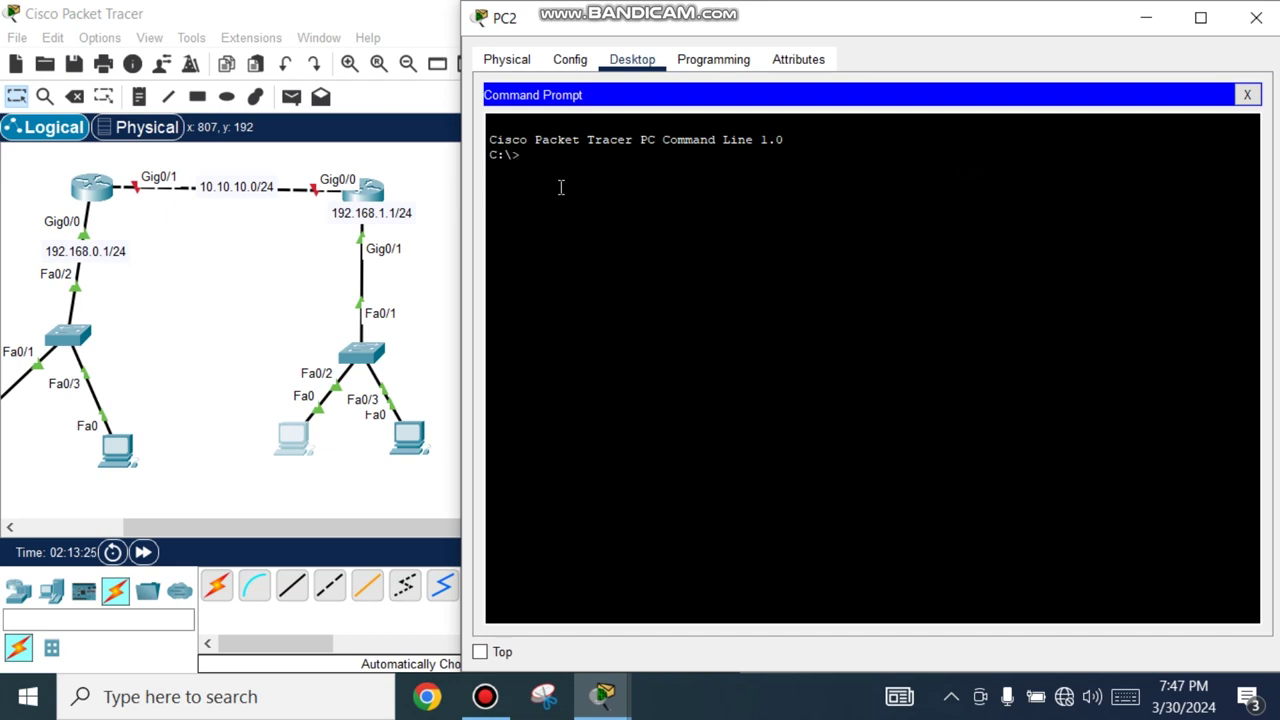
# Run 'ping 192.168.1.3' from PC2's command prompt.
pyautogui.write('pin')
pyautogui.write('g 192.168.')
pyautogui.write('2')
pyautogui.press('BackSpace')
pyautogui.write('3')
pyautogui.press('Return')
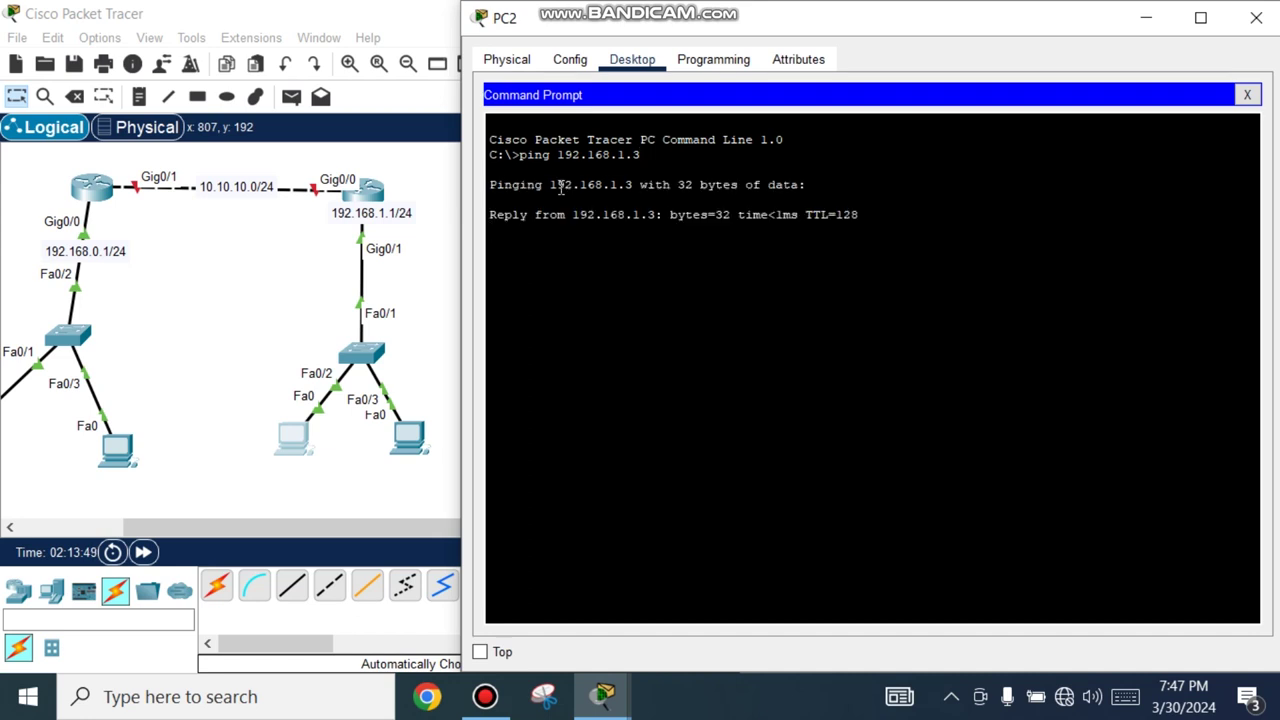